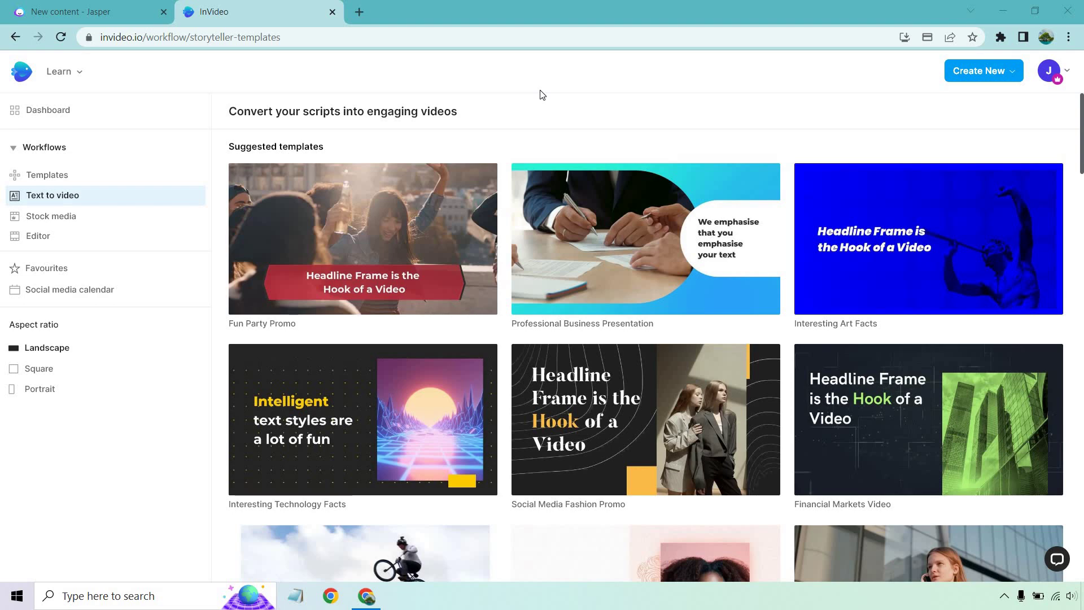
{"action": "scroll", "coordinate": [506, 113], "scroll_direction": "down", "scroll_amount": 6}
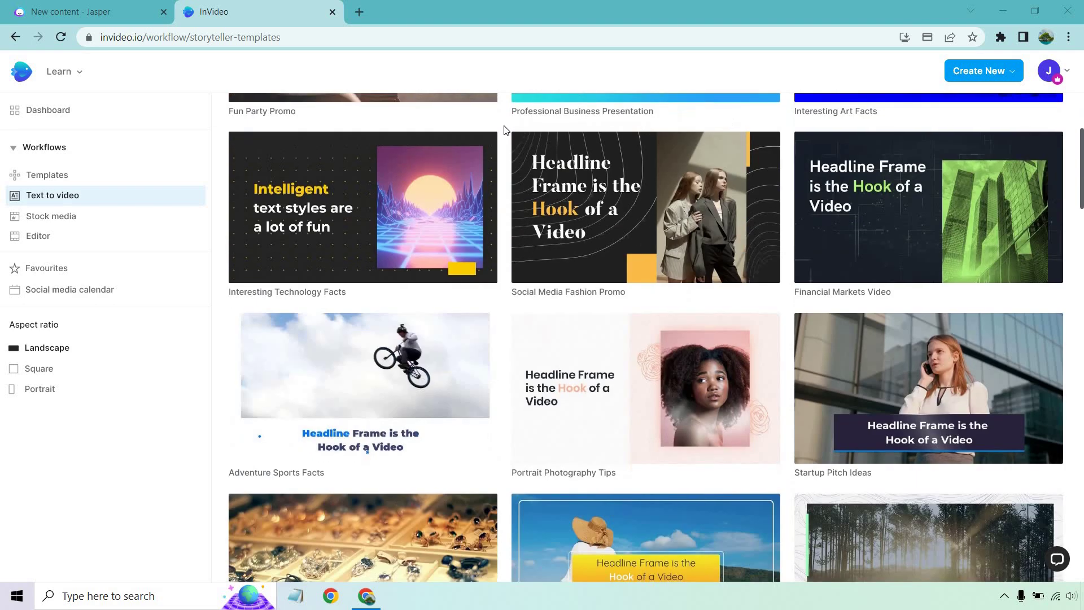
{"action": "scroll", "coordinate": [507, 130], "scroll_direction": "down", "scroll_amount": 18}
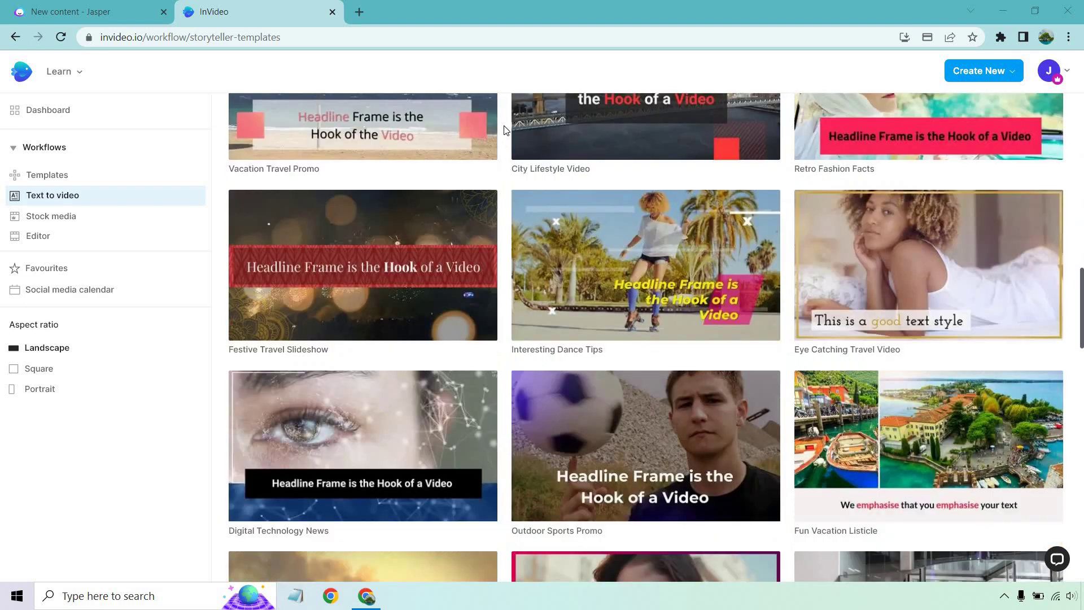
{"action": "scroll", "coordinate": [504, 130], "scroll_direction": "down", "scroll_amount": 16}
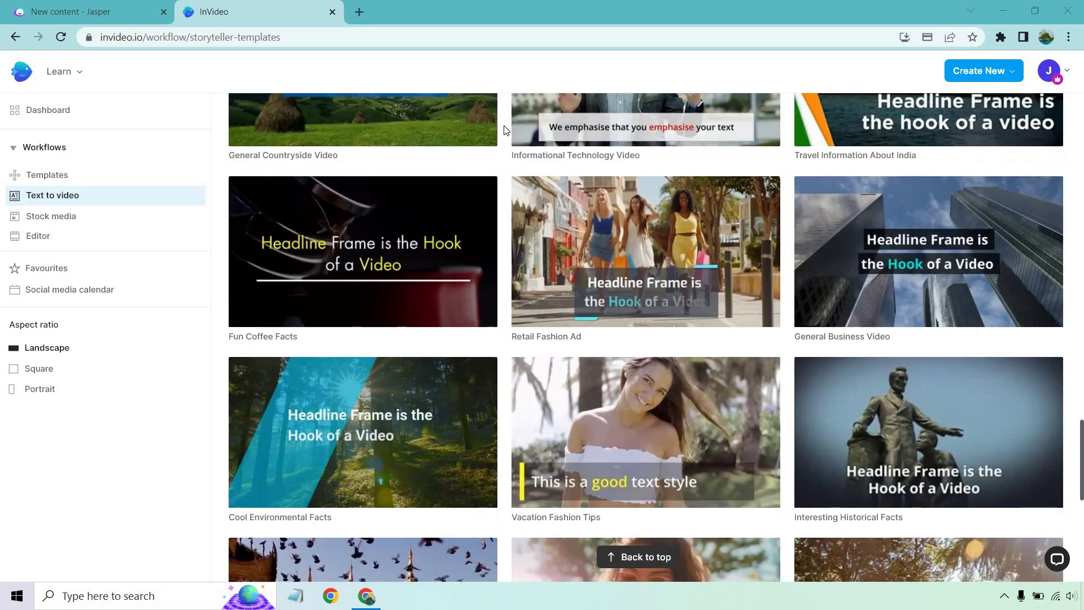
{"action": "scroll", "coordinate": [506, 130], "scroll_direction": "down", "scroll_amount": 4}
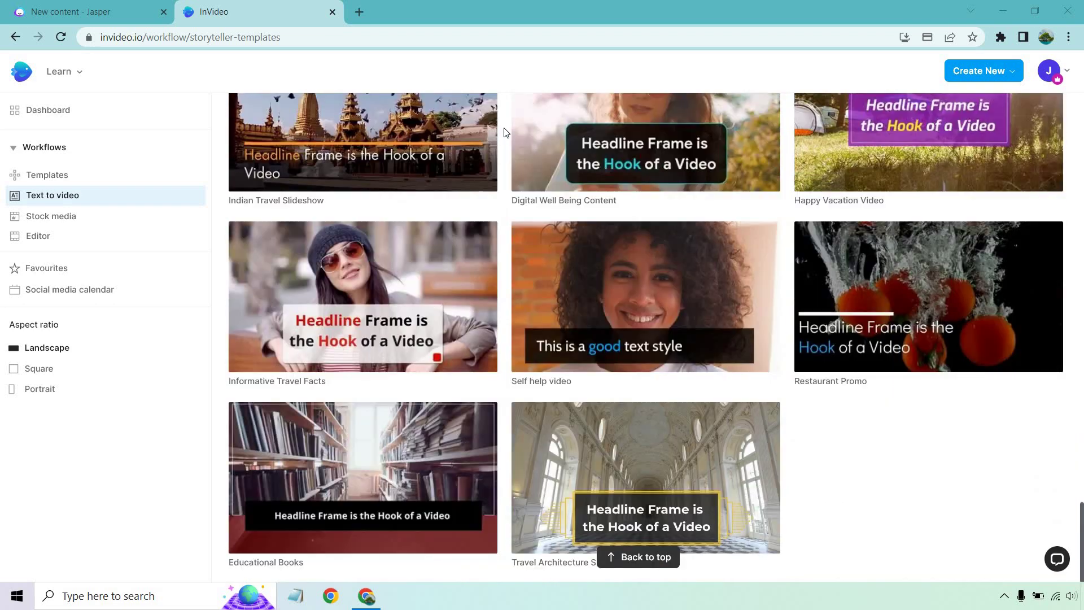
{"action": "scroll", "coordinate": [505, 131], "scroll_direction": "up", "scroll_amount": 20}
{"action": "scroll", "coordinate": [505, 133], "scroll_direction": "up", "scroll_amount": 10}
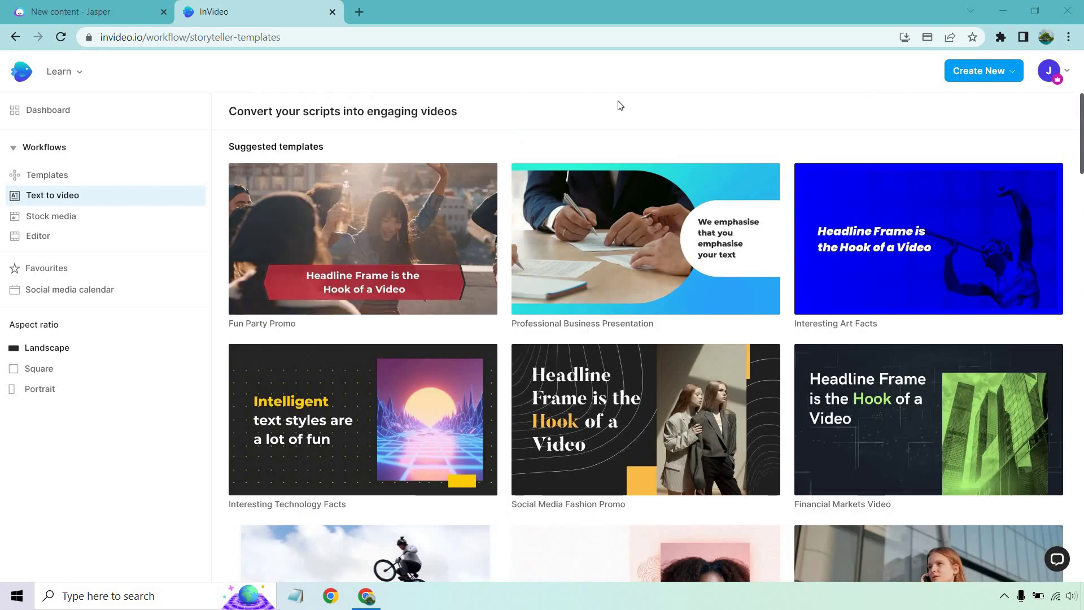
{"action": "mouse_move", "coordinate": [675, 206]}
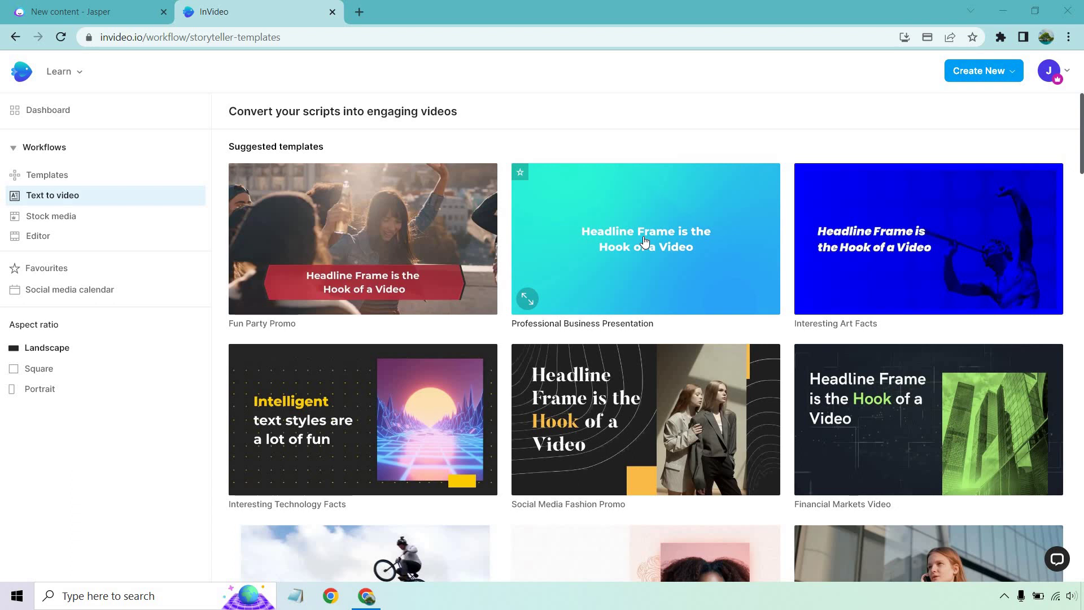
Preview Professional Business Presentation in square 1:1 and portrait 9:16, then use it in Landscape 16:9
{"action": "left_click", "coordinate": [643, 238]}
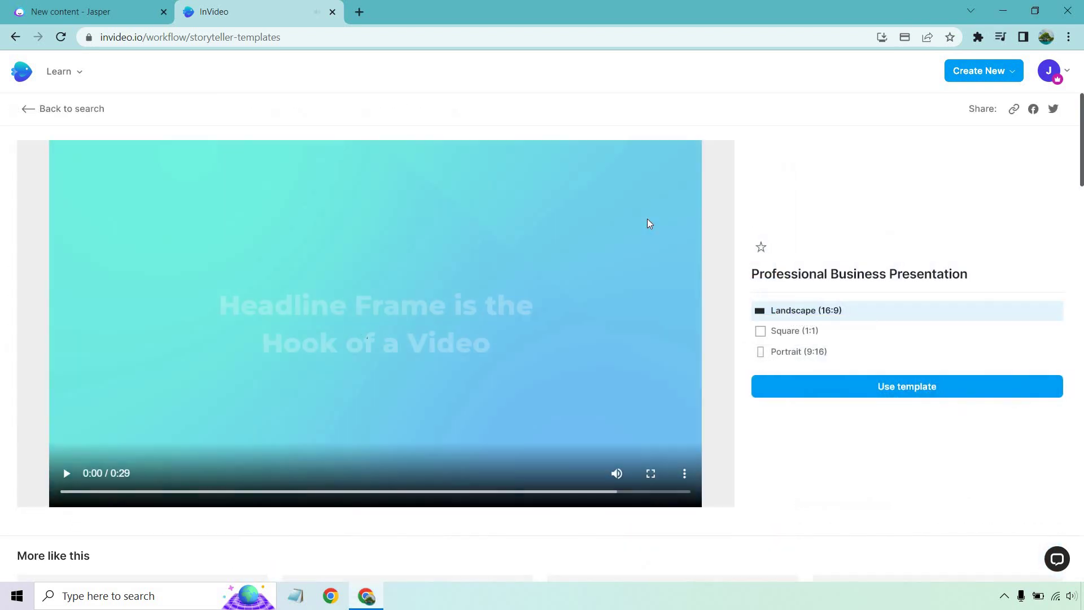
{"action": "left_click", "coordinate": [66, 473]}
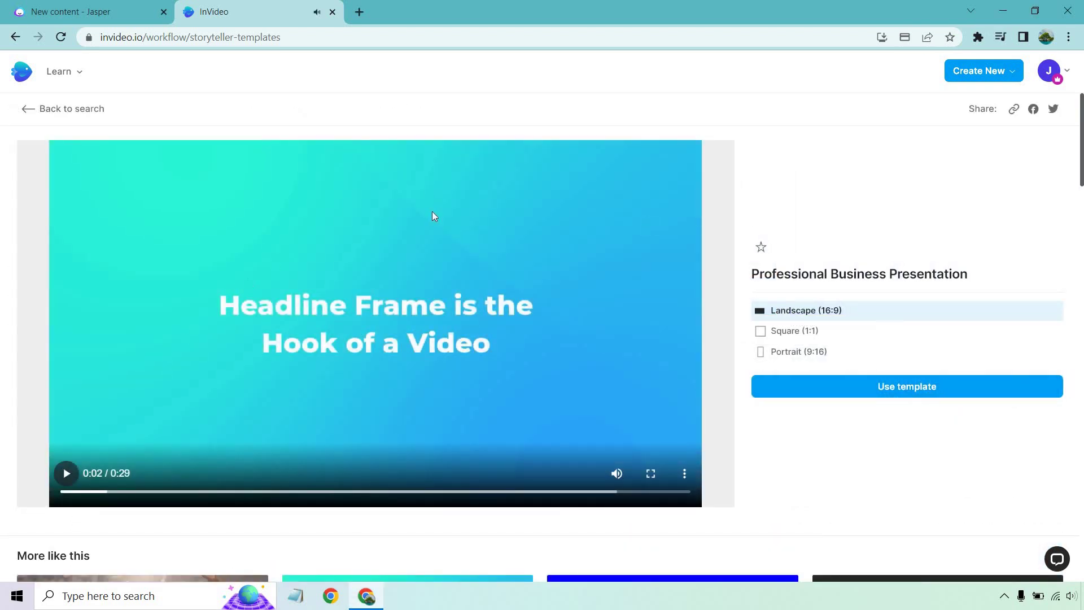
{"action": "left_click", "coordinate": [761, 333]}
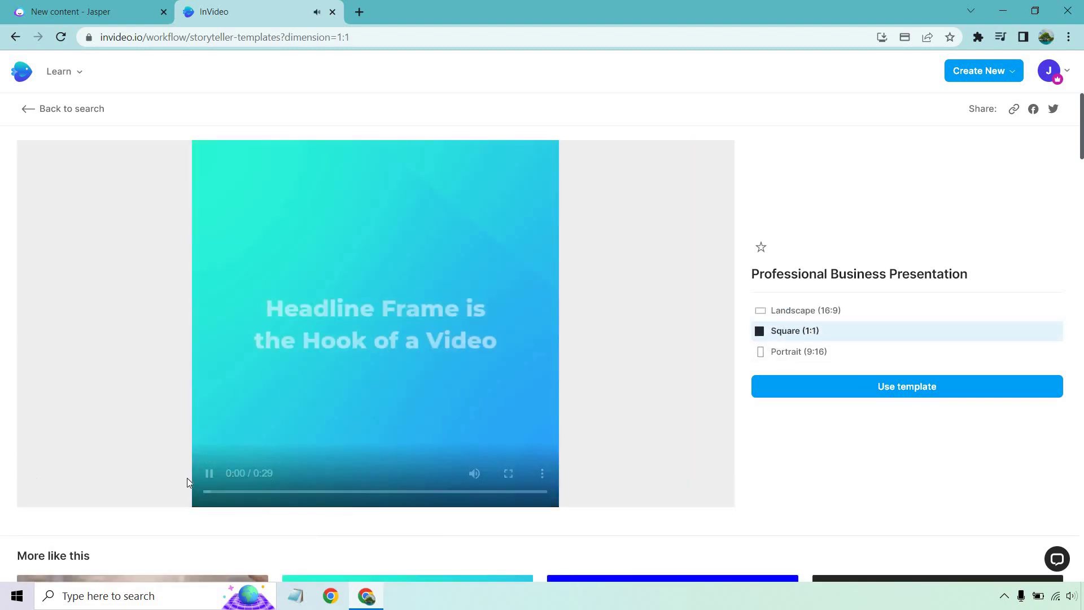
{"action": "left_click", "coordinate": [315, 348]}
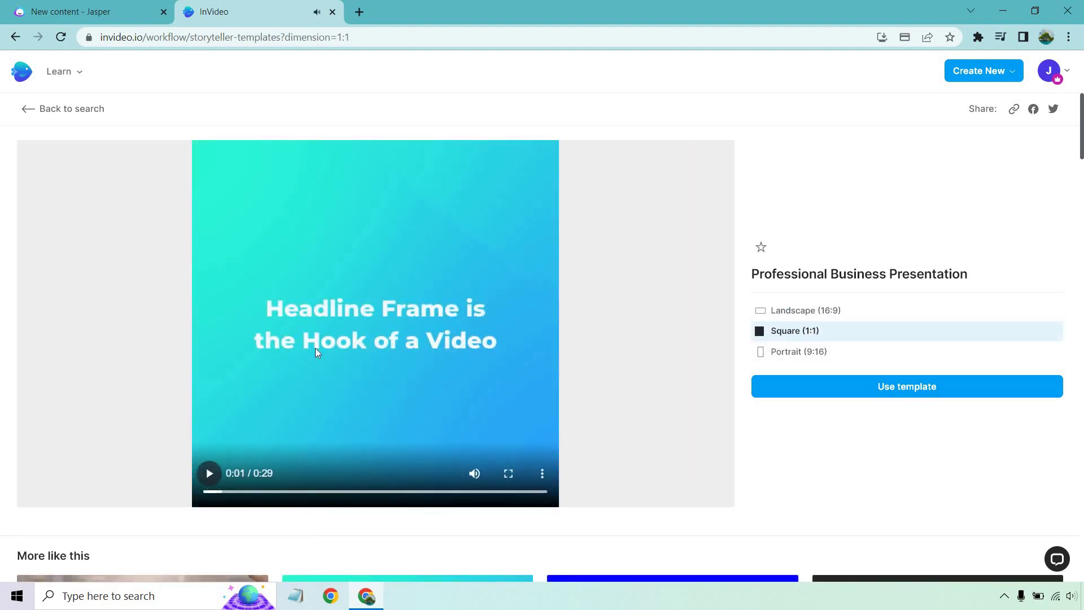
{"action": "left_click", "coordinate": [802, 355]}
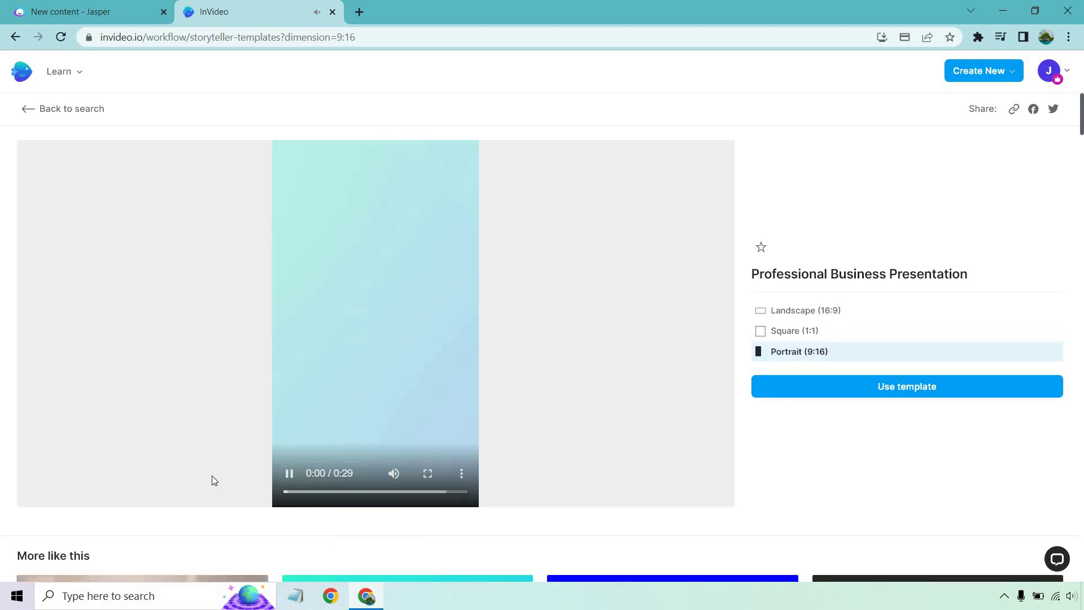
{"action": "left_click", "coordinate": [289, 473]}
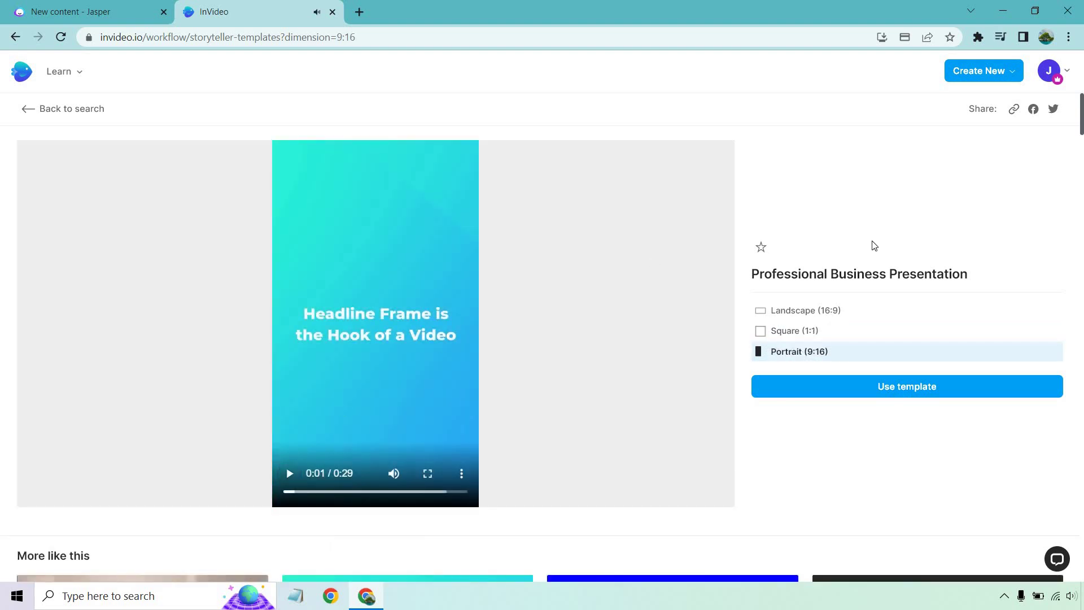
{"action": "left_click", "coordinate": [761, 314]}
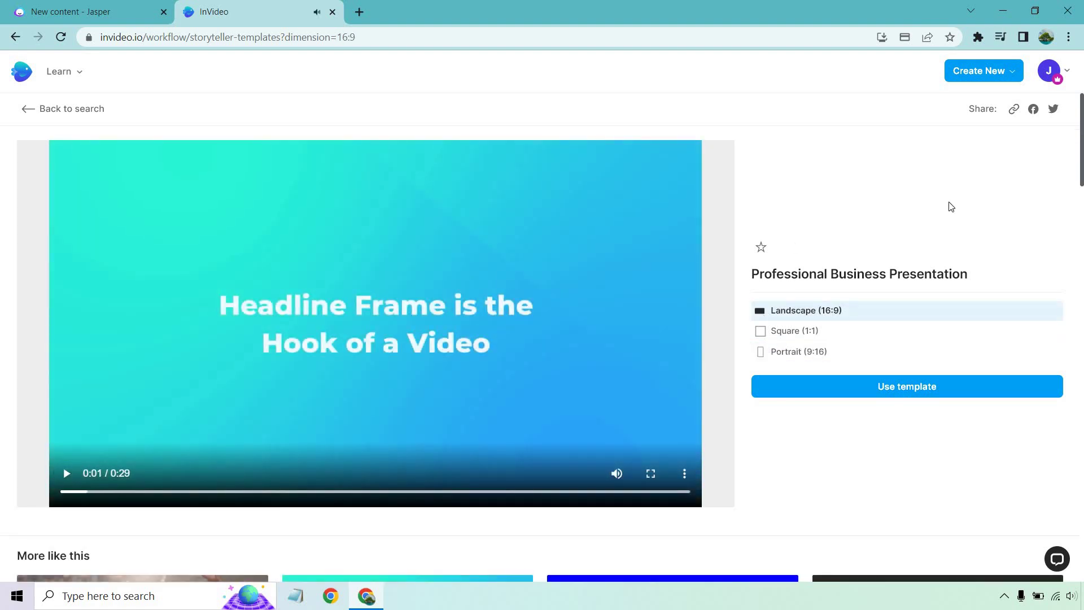
{"action": "left_click", "coordinate": [892, 391]}
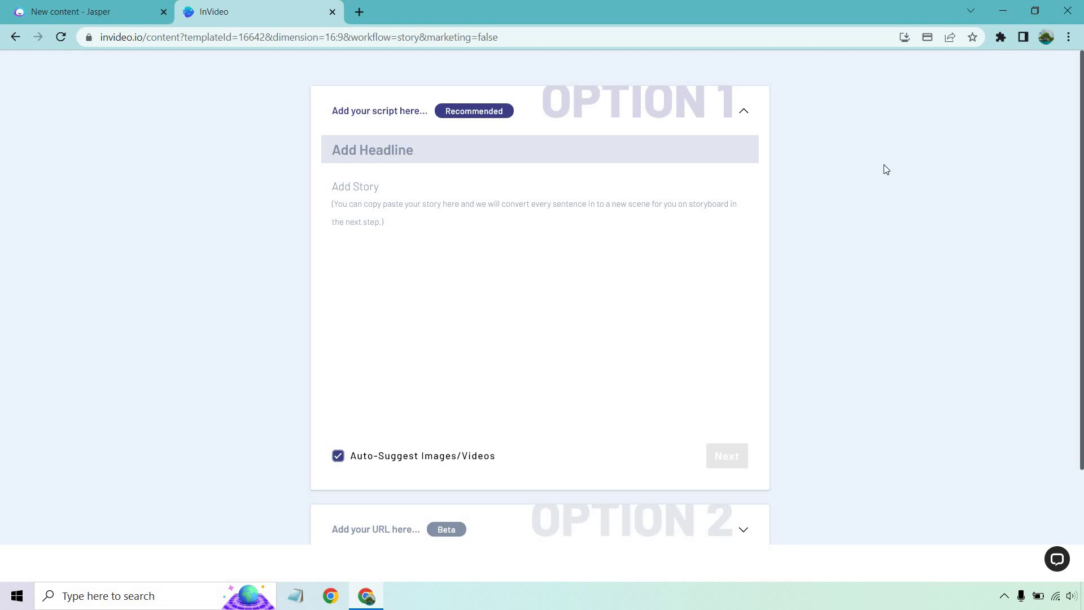
{"action": "scroll", "coordinate": [885, 171], "scroll_direction": "down", "scroll_amount": 2}
{"action": "left_click", "coordinate": [743, 440]}
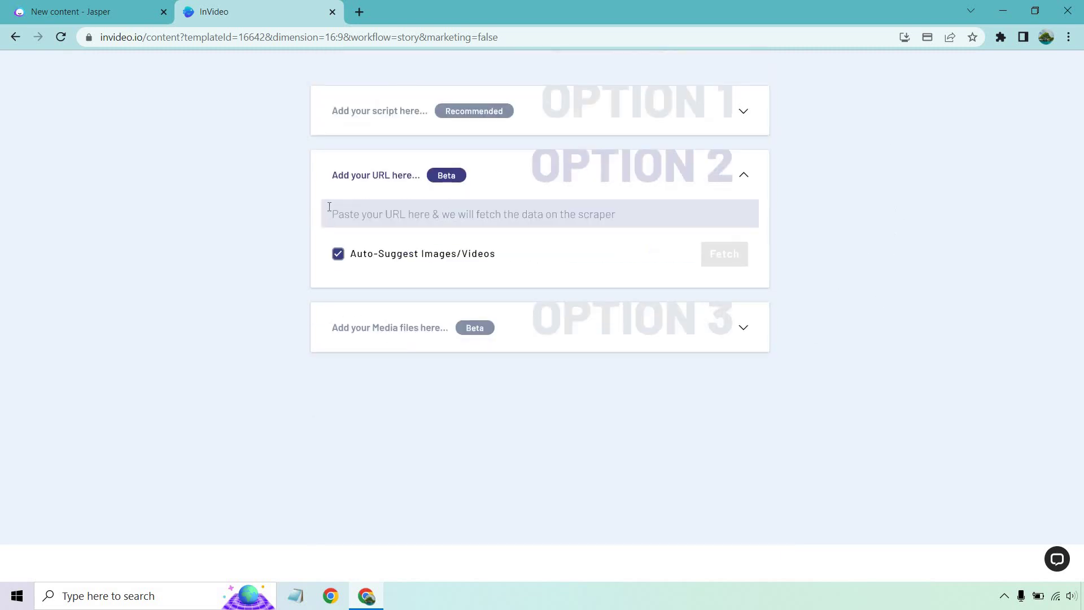
{"action": "left_click", "coordinate": [744, 329]}
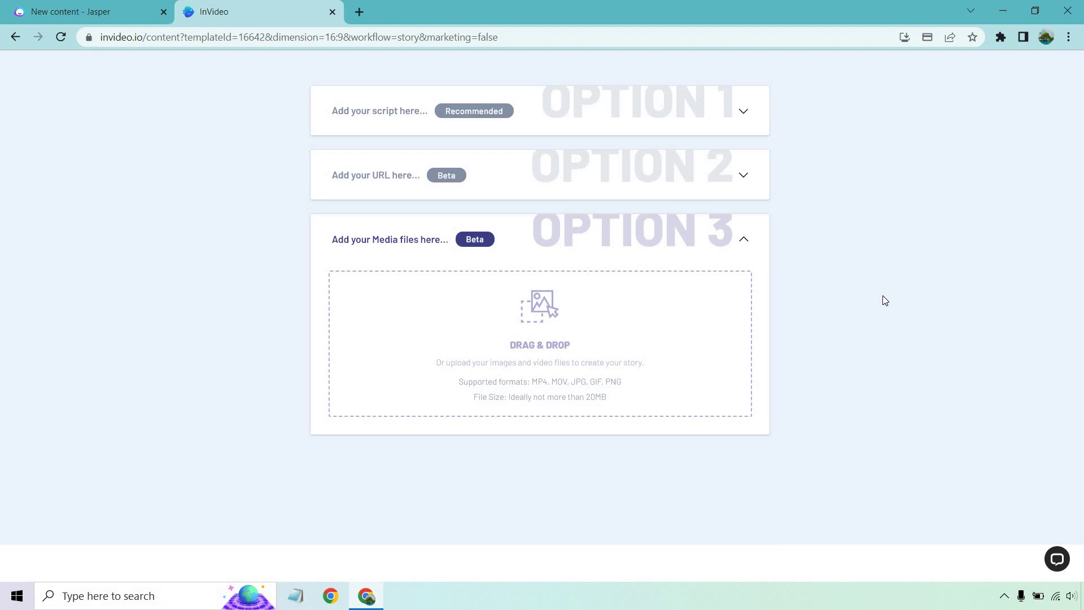
{"action": "left_click", "coordinate": [744, 111]}
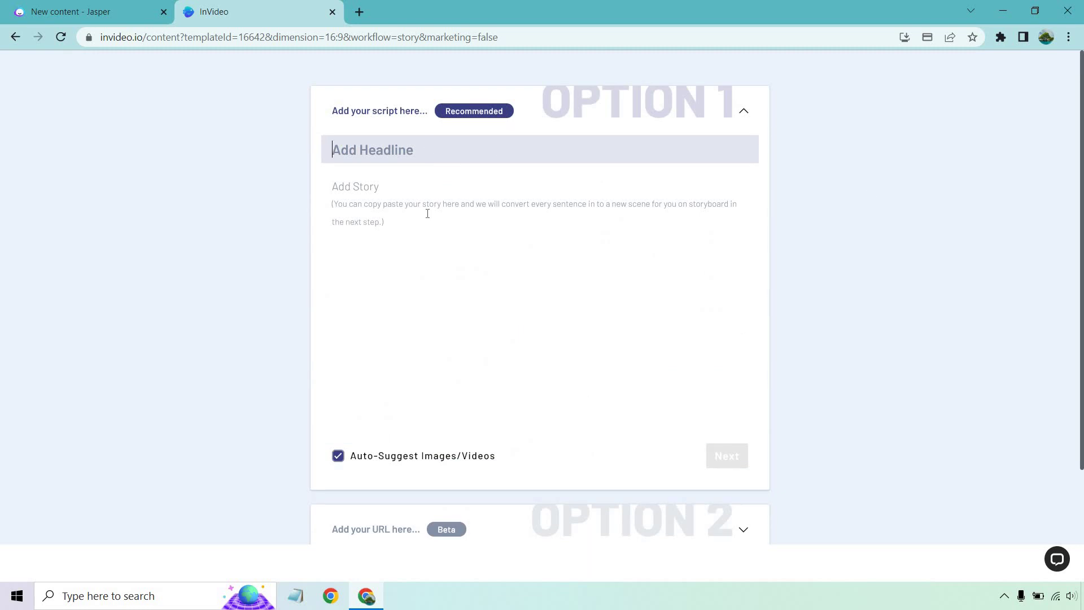
Copy the Jasper title into InVideo's headline: 'The Top 10 Reasons You Need a Sales Funnel'
{"action": "left_click", "coordinate": [96, 4]}
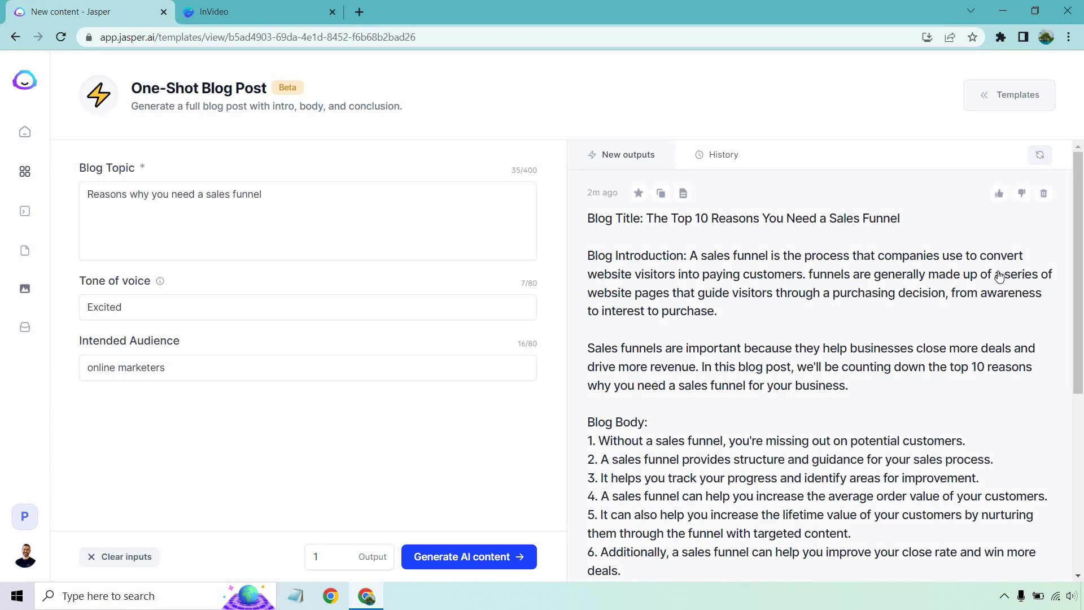
{"action": "left_click", "coordinate": [890, 294]}
{"action": "left_click_drag", "start_coordinate": [631, 169], "coordinate": [369, 179]}
{"action": "key", "text": "ctrl+c"}
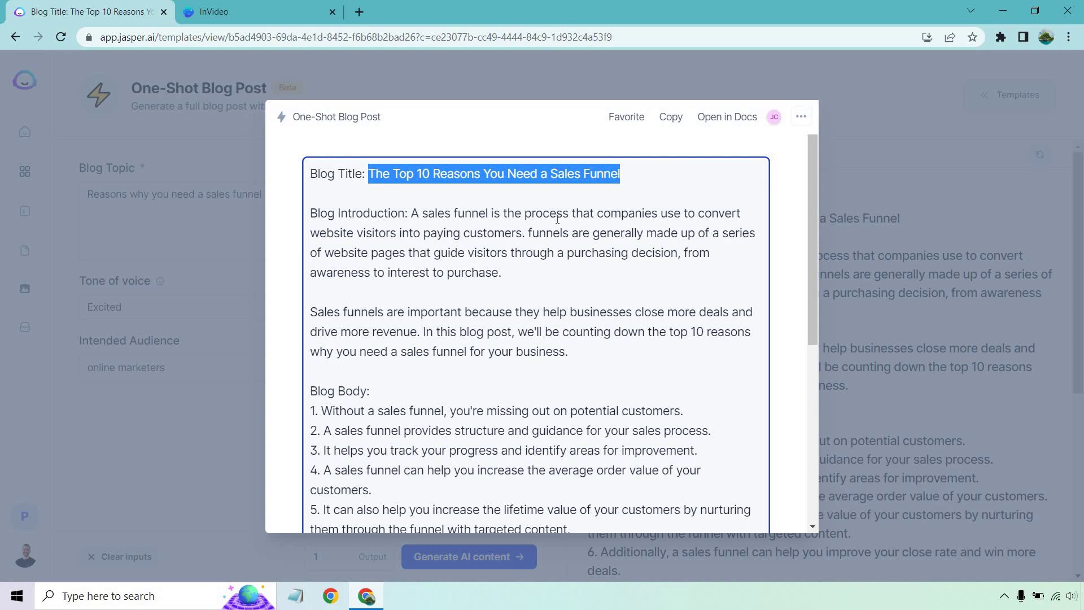
{"action": "left_click", "coordinate": [280, 12]}
{"action": "left_click", "coordinate": [458, 133]}
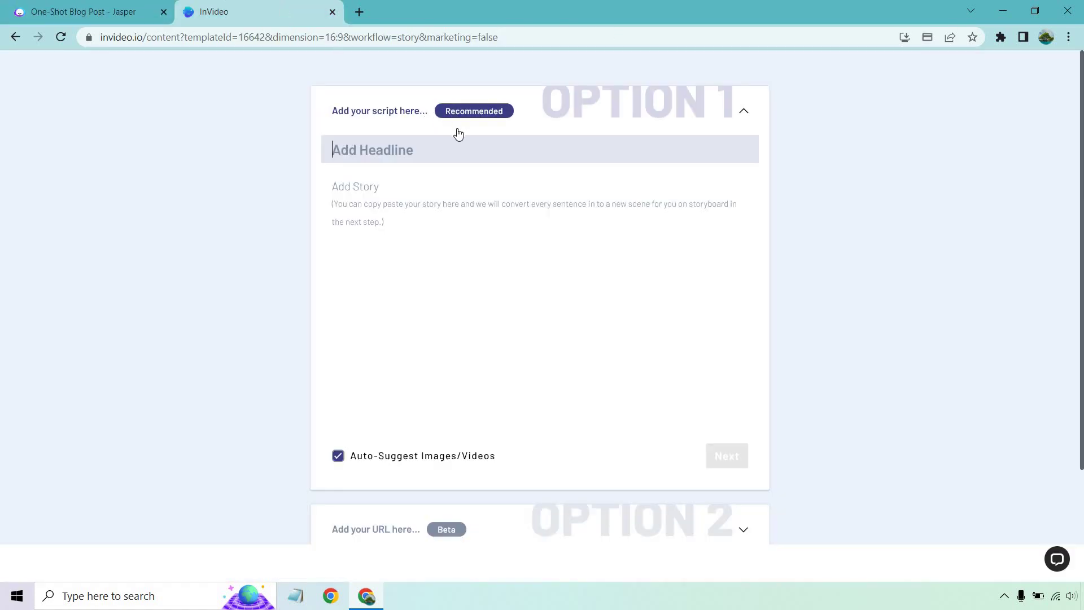
{"action": "key", "text": "ctrl+v"}
Select the Jasper blog text from introduction to conclusion for the story
{"action": "key", "text": "ctrl+shift+Tab"}
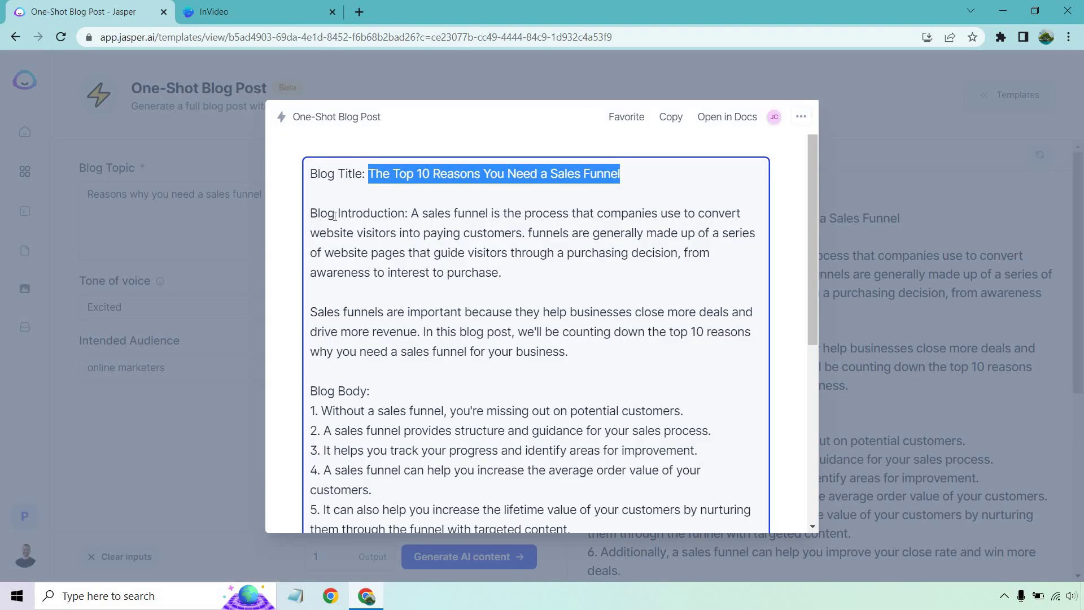
{"action": "left_click_drag", "start_coordinate": [310, 213], "coordinate": [657, 477]}
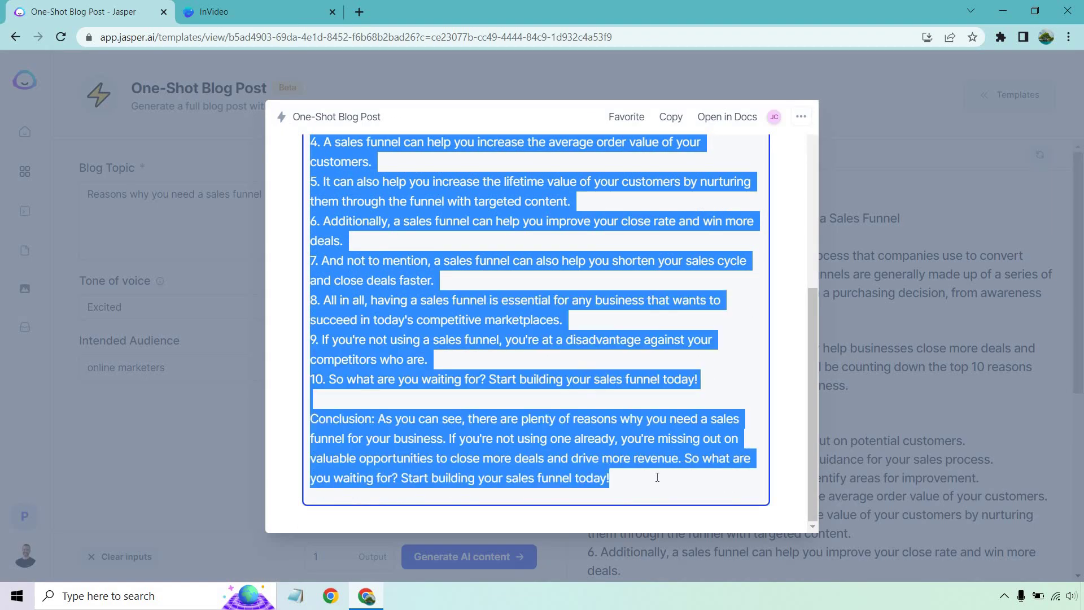
{"action": "left_click", "coordinate": [247, 6]}
Paste the copied blog text into InVideo's story field
{"action": "left_click", "coordinate": [422, 222]}
{"action": "key", "text": "ctrl+v"}
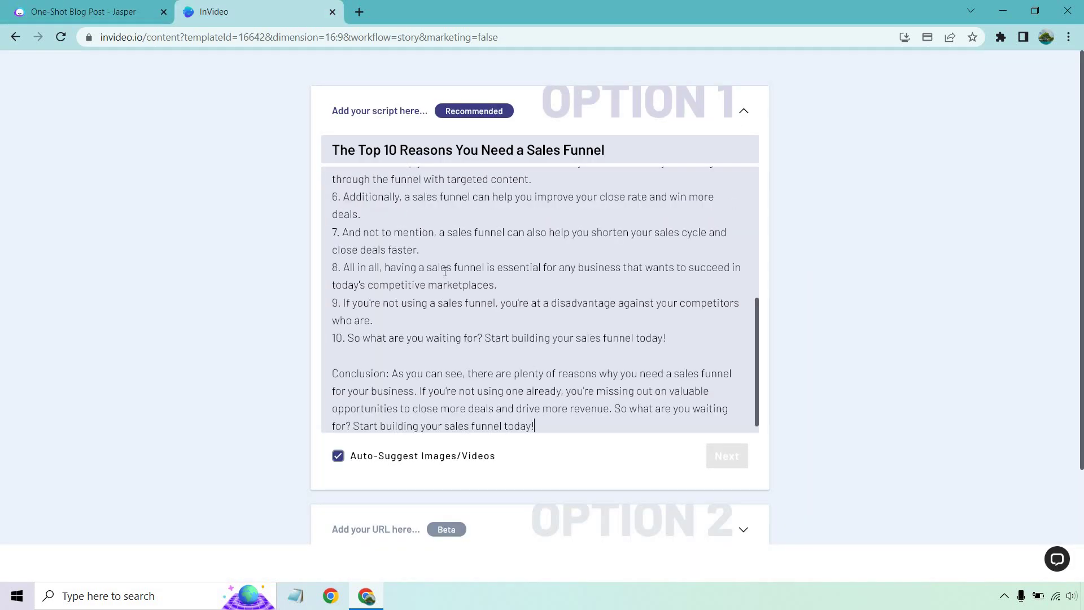
{"action": "scroll", "coordinate": [377, 243], "scroll_direction": "up", "scroll_amount": 10}
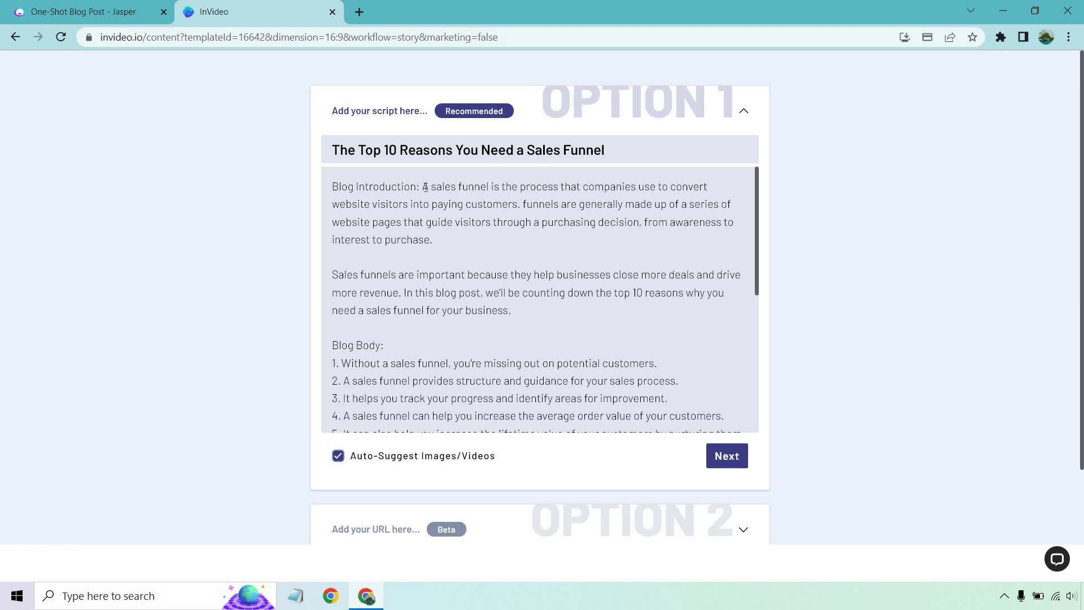
Delete the 'Blog Introduction:', 'Conclusion:' and 'Blog Body:' labels from the story text
{"action": "left_click_drag", "start_coordinate": [423, 188], "coordinate": [314, 195]}
{"action": "key", "text": "BackSpace"}
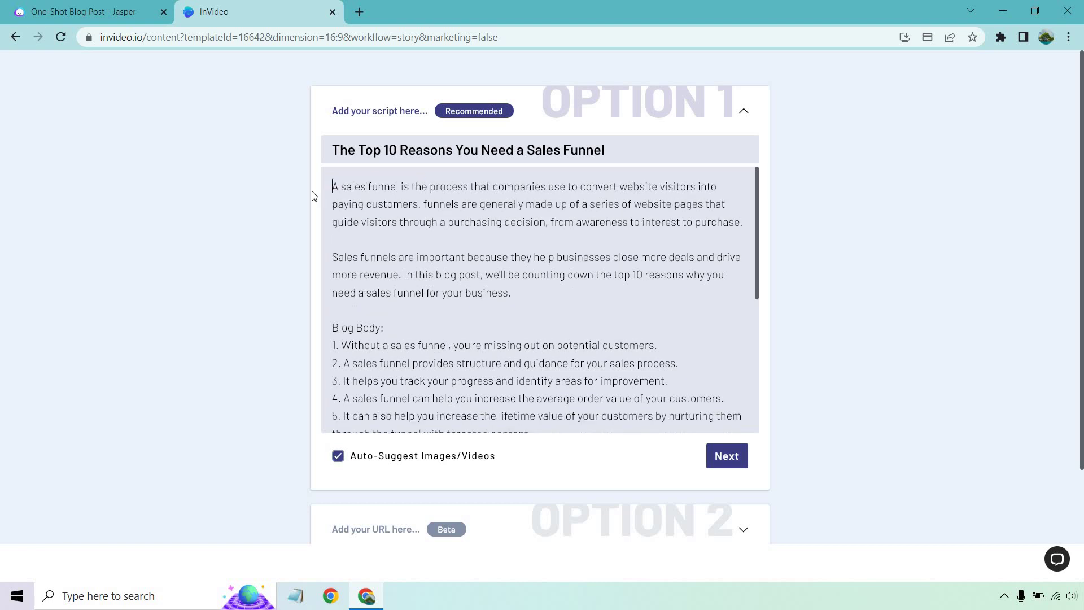
{"action": "scroll", "coordinate": [599, 313], "scroll_direction": "down", "scroll_amount": 4}
{"action": "scroll", "coordinate": [429, 307], "scroll_direction": "down", "scroll_amount": 1}
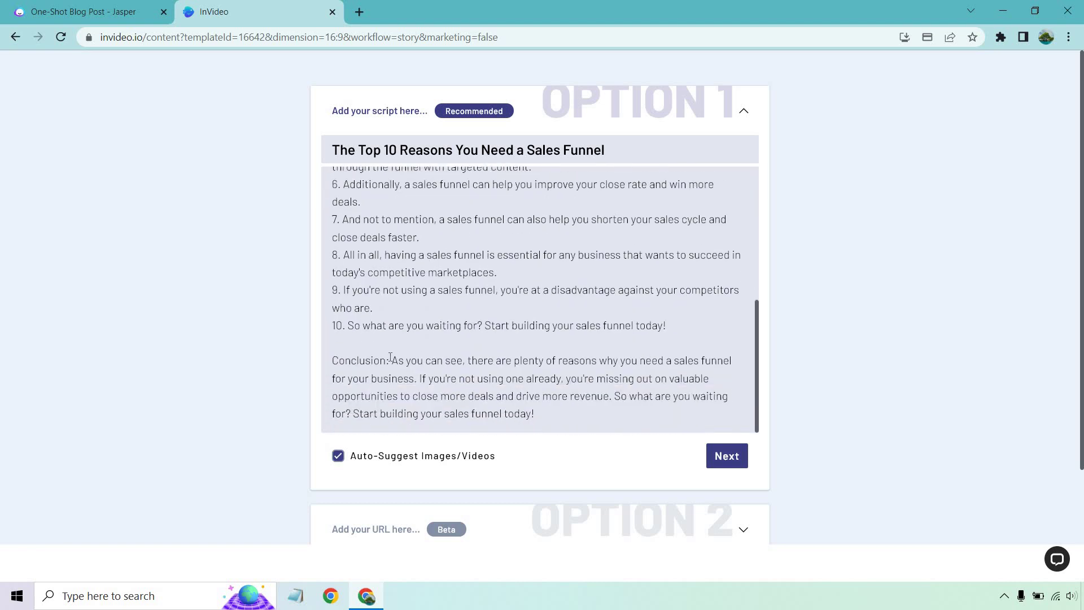
{"action": "left_click_drag", "start_coordinate": [392, 360], "coordinate": [333, 357]}
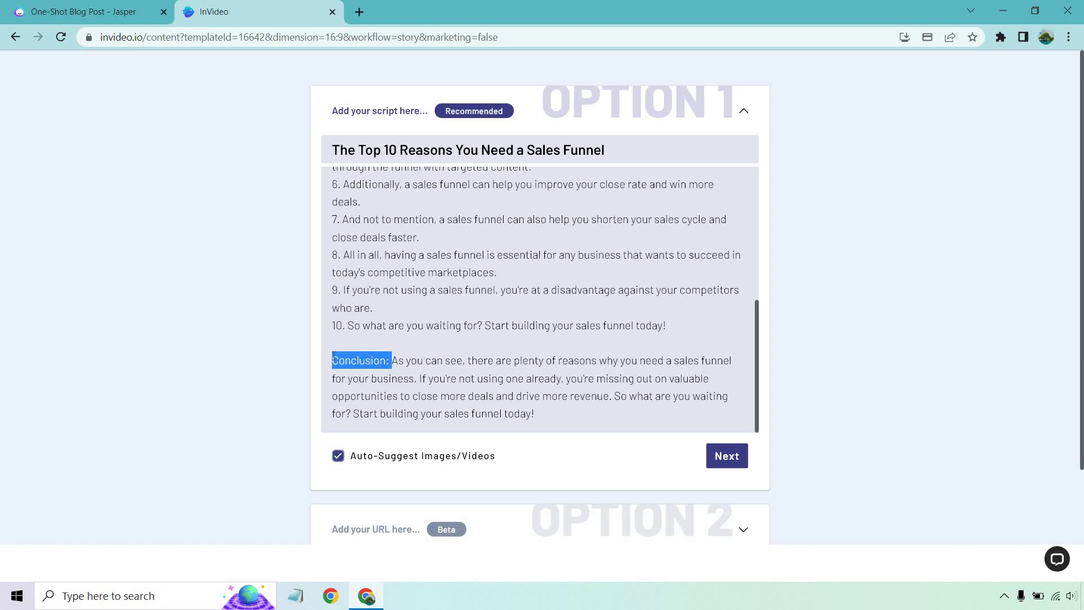
{"action": "key", "text": "BackSpace"}
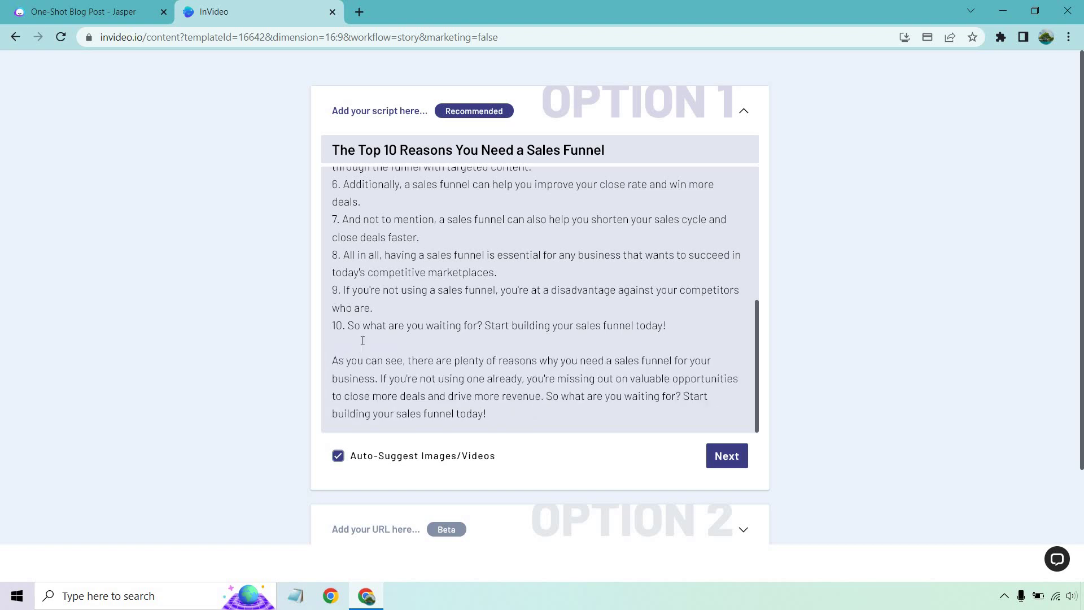
{"action": "scroll", "coordinate": [433, 322], "scroll_direction": "up", "scroll_amount": 4}
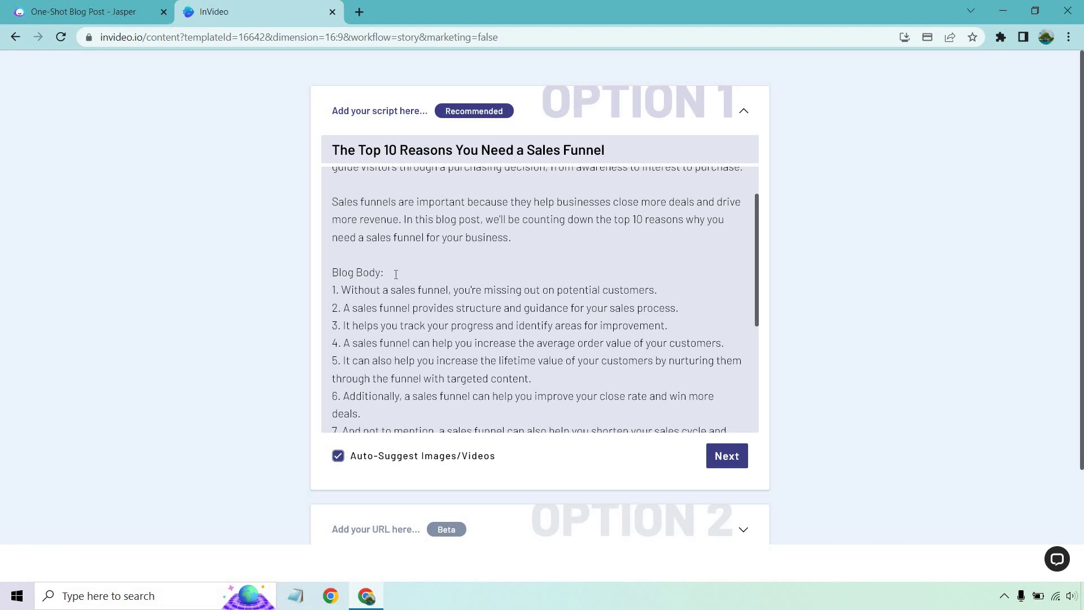
{"action": "left_click_drag", "start_coordinate": [386, 273], "coordinate": [334, 272]}
{"action": "key", "text": "BackSpace"}
{"action": "key", "text": "BackSpace"}
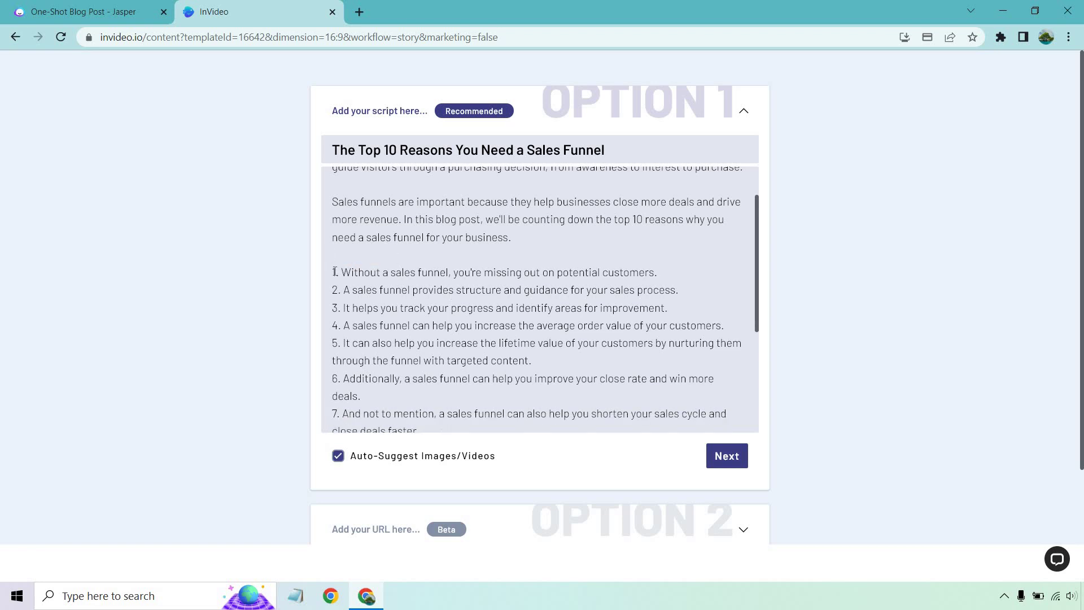
{"action": "scroll", "coordinate": [596, 258], "scroll_direction": "up", "scroll_amount": 1}
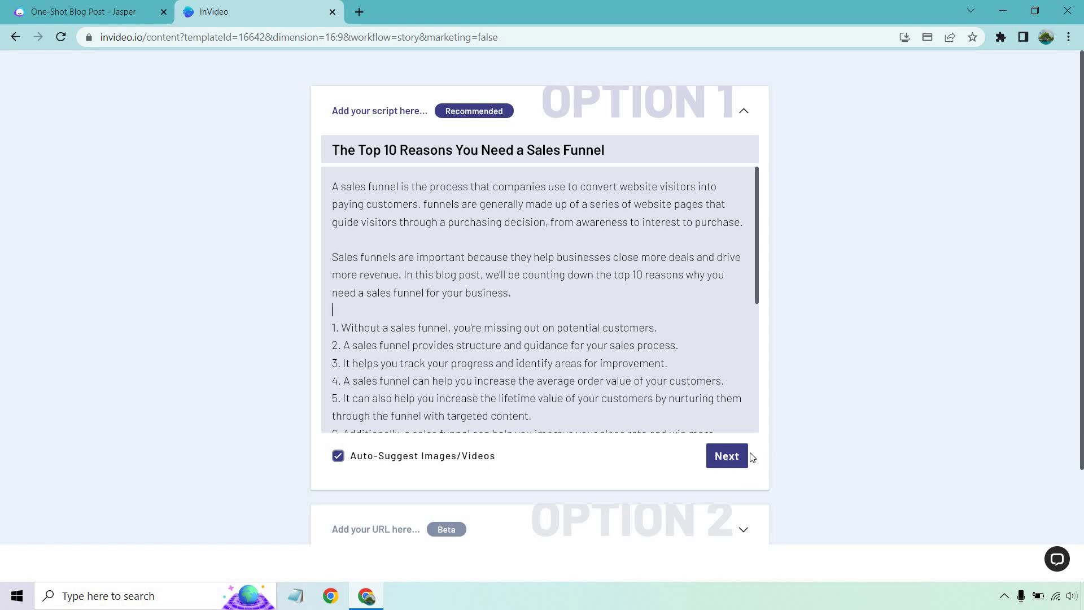
Submit the script, accept Rearrange text, and generate the 16-scene storyboard lasting 01:47
{"action": "left_click", "coordinate": [728, 456]}
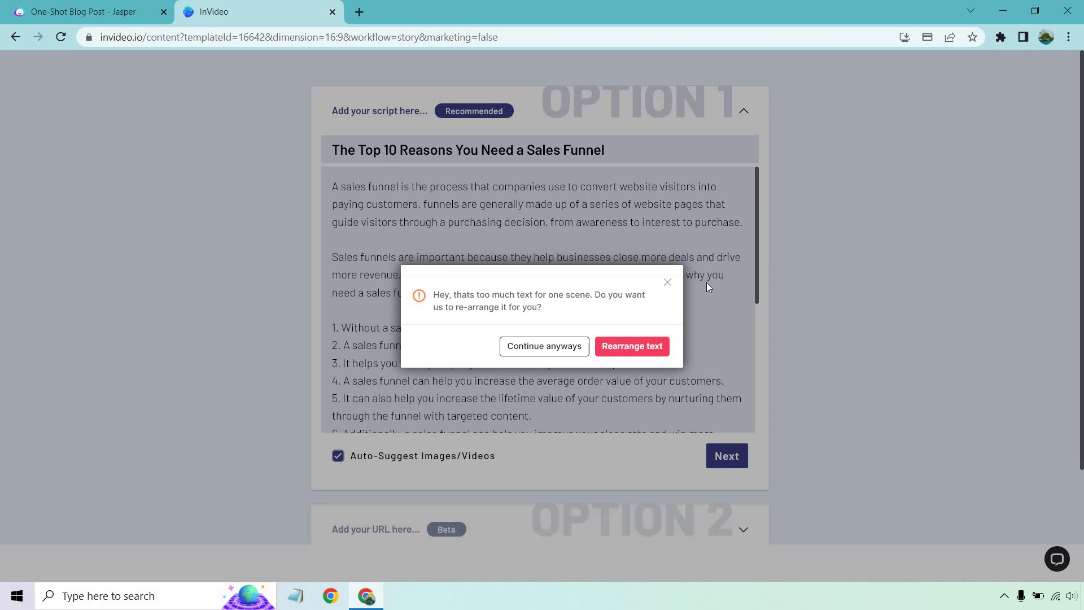
{"action": "left_click", "coordinate": [629, 348]}
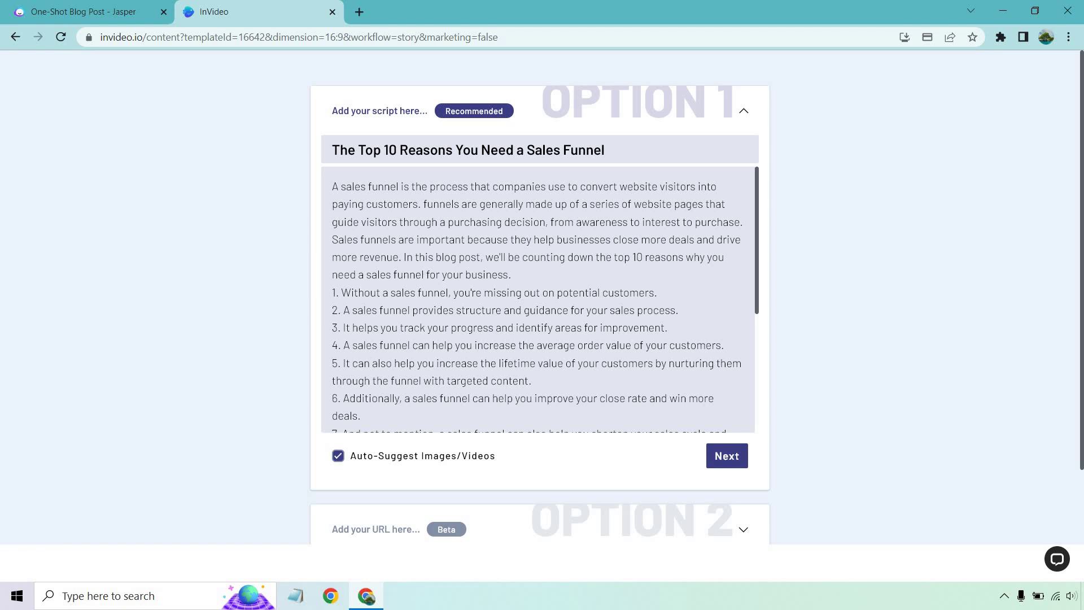
{"action": "scroll", "coordinate": [598, 284], "scroll_direction": "down", "scroll_amount": 5}
{"action": "scroll", "coordinate": [598, 285], "scroll_direction": "up", "scroll_amount": 5}
{"action": "left_click", "coordinate": [732, 458]}
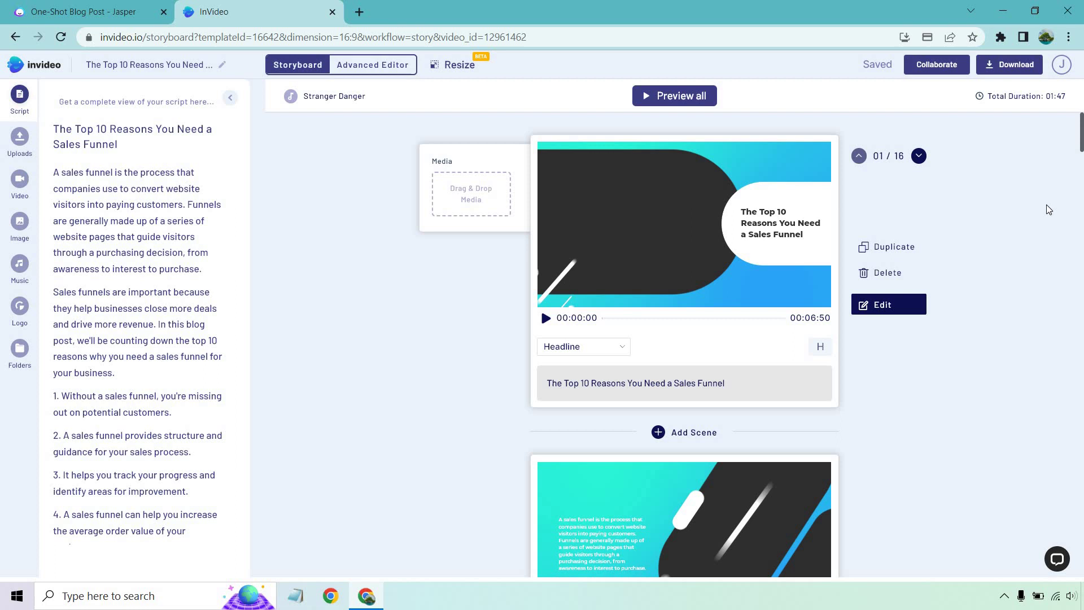
Scroll the storyboard down to scene 2, the sales-funnel definition flagged as too long
{"action": "scroll", "coordinate": [1048, 209], "scroll_direction": "down", "scroll_amount": 3}
{"action": "scroll", "coordinate": [1033, 205], "scroll_direction": "down", "scroll_amount": 2}
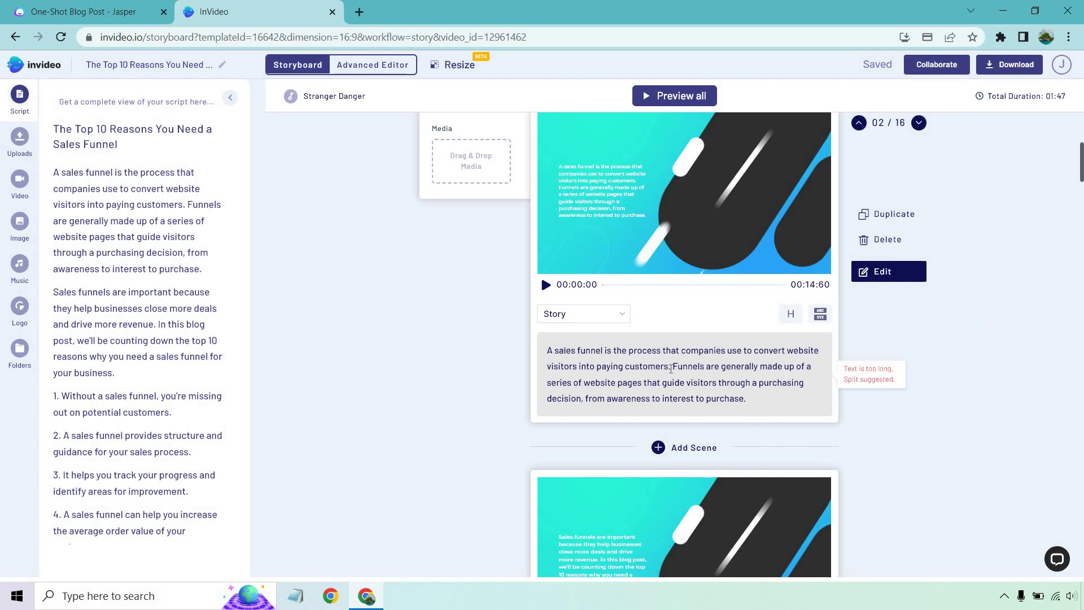
Split scene 2's text after 'customers.' and play its preview through both lines
{"action": "left_click", "coordinate": [671, 367]}
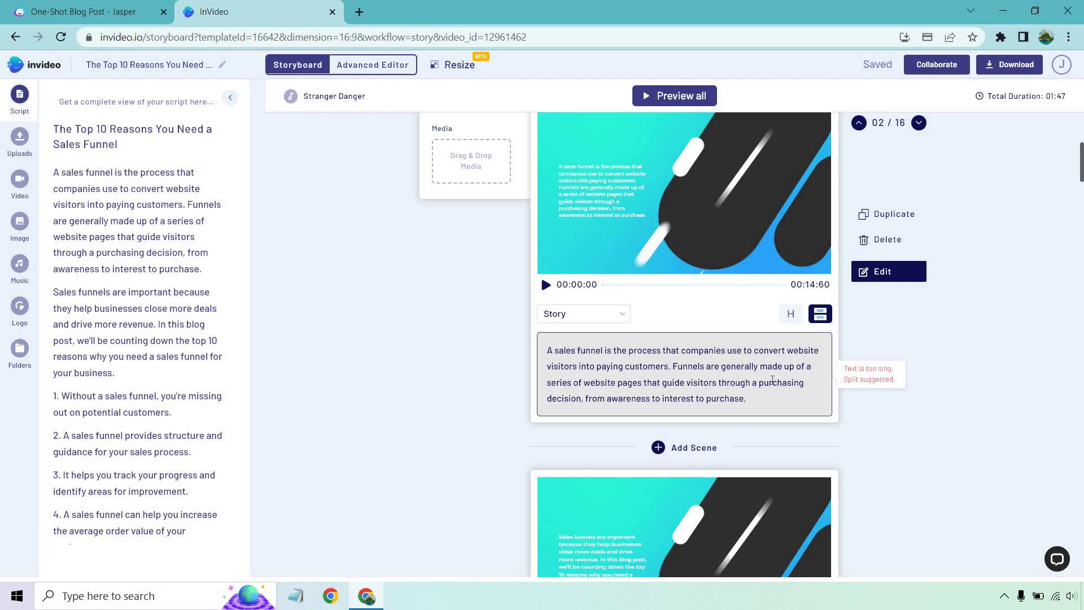
{"action": "key", "text": "Return"}
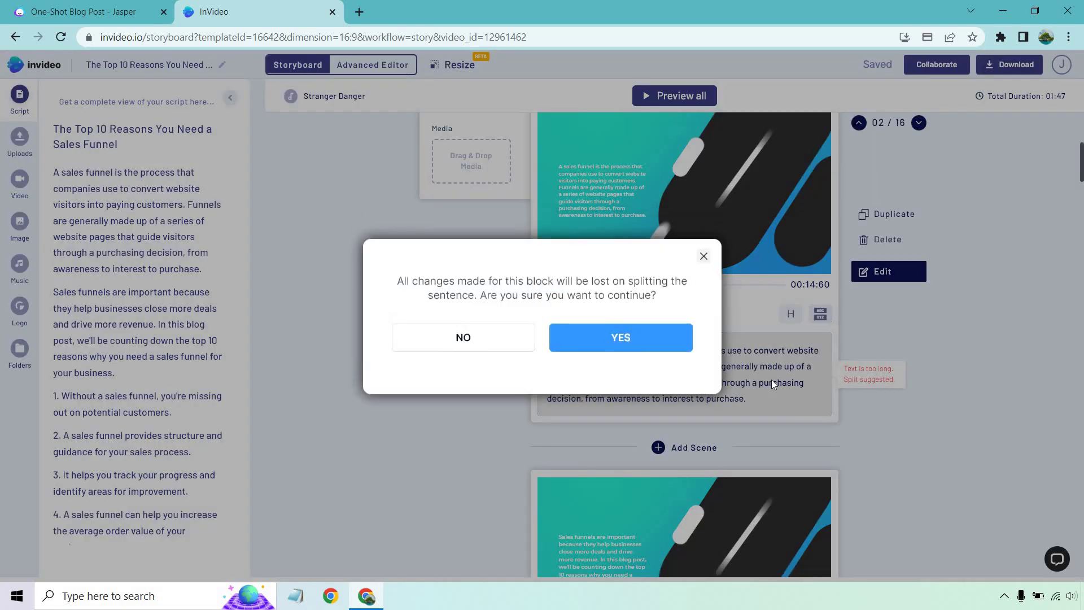
{"action": "left_click", "coordinate": [635, 342]}
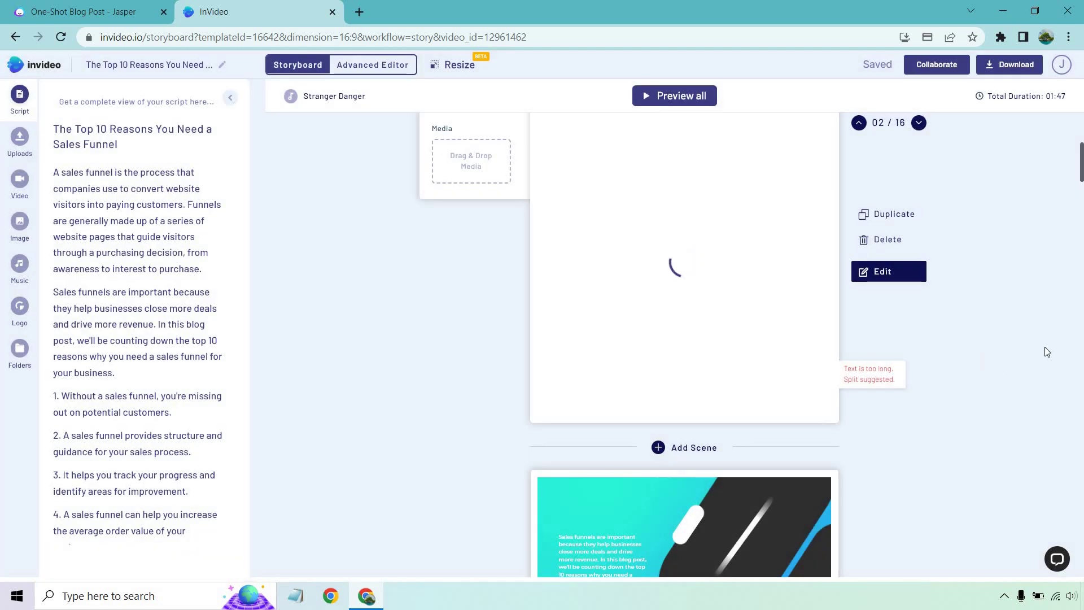
{"action": "scroll", "coordinate": [1055, 347], "scroll_direction": "up", "scroll_amount": 1}
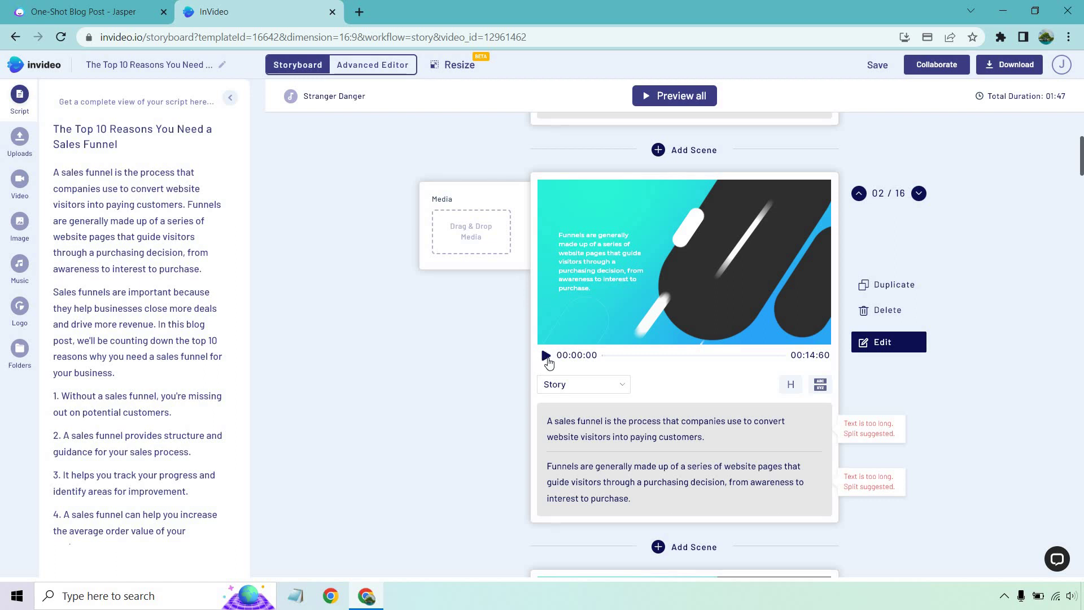
{"action": "left_click", "coordinate": [546, 356]}
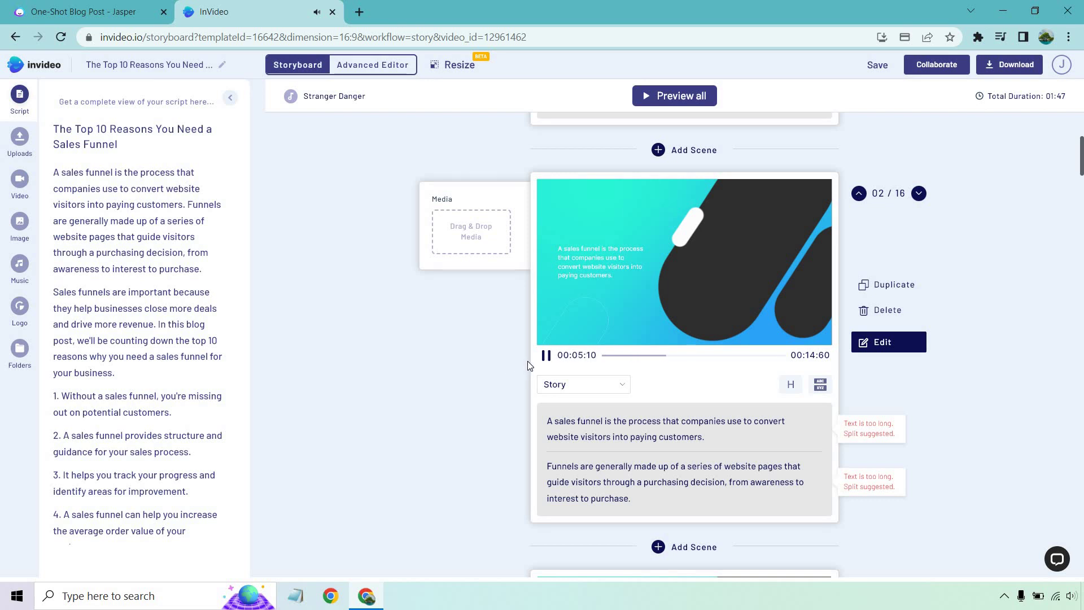
{"action": "left_click", "coordinate": [545, 356]}
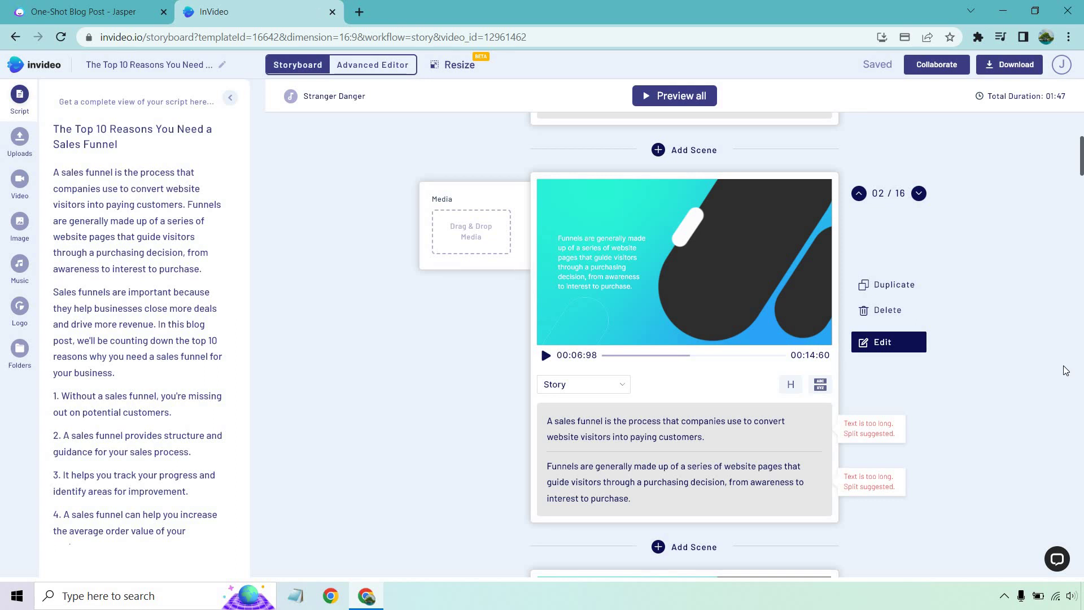
Split scene 3's text after 'more revenue.', bringing total duration to 01:48
{"action": "scroll", "coordinate": [1045, 303], "scroll_direction": "down", "scroll_amount": 2}
{"action": "scroll", "coordinate": [1042, 298], "scroll_direction": "down", "scroll_amount": 3}
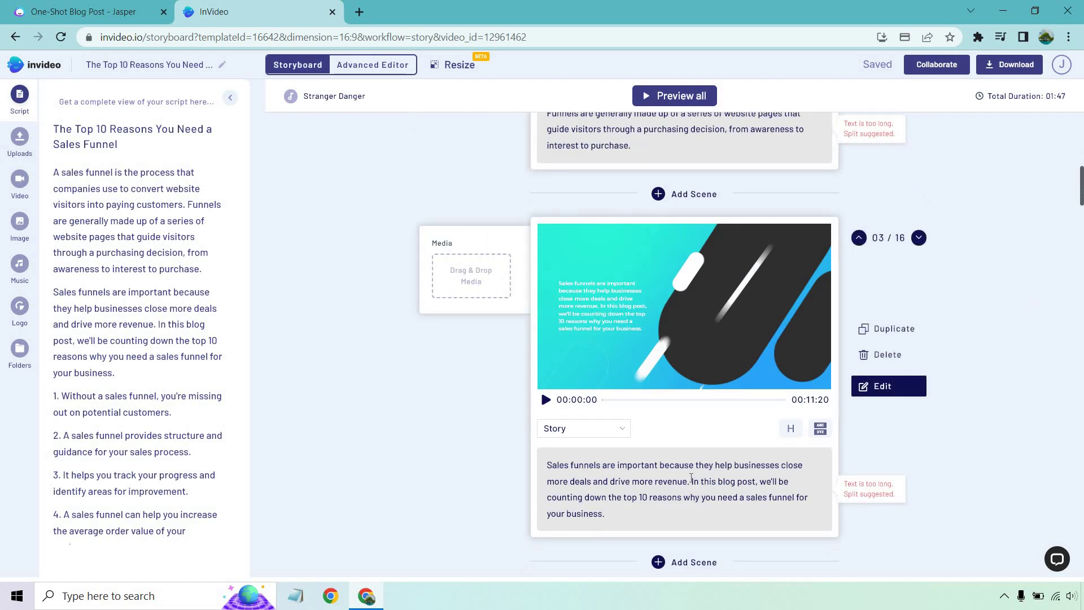
{"action": "left_click", "coordinate": [690, 481]}
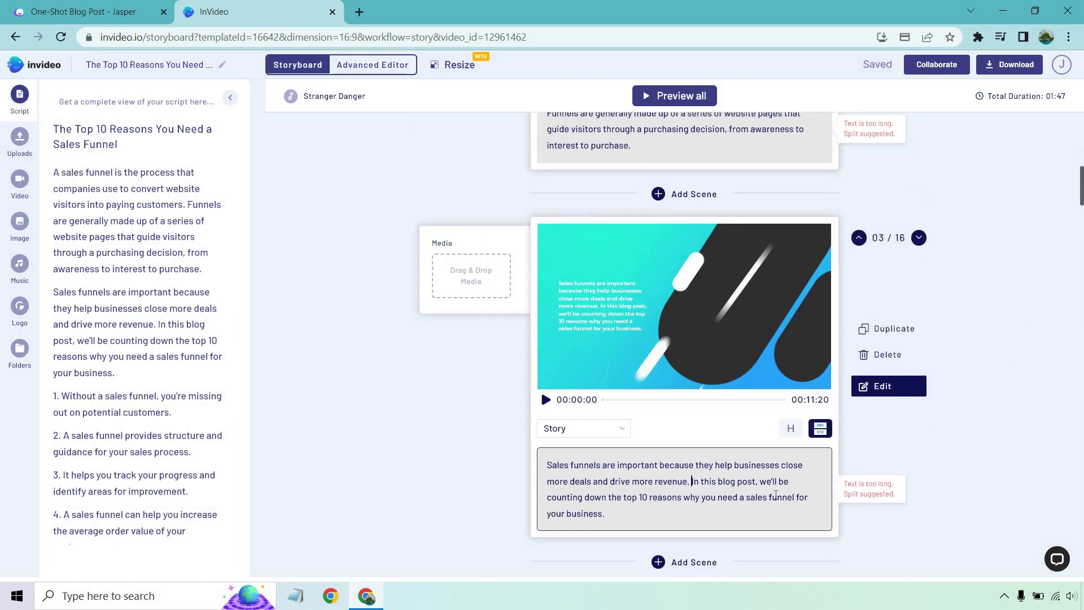
{"action": "key", "text": "Return"}
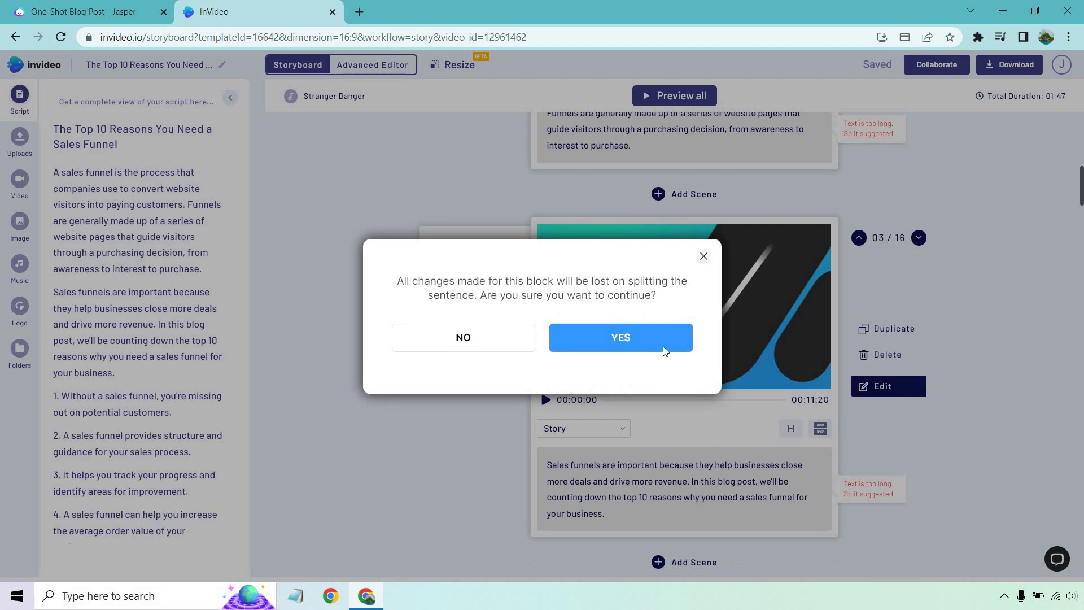
{"action": "left_click", "coordinate": [650, 354]}
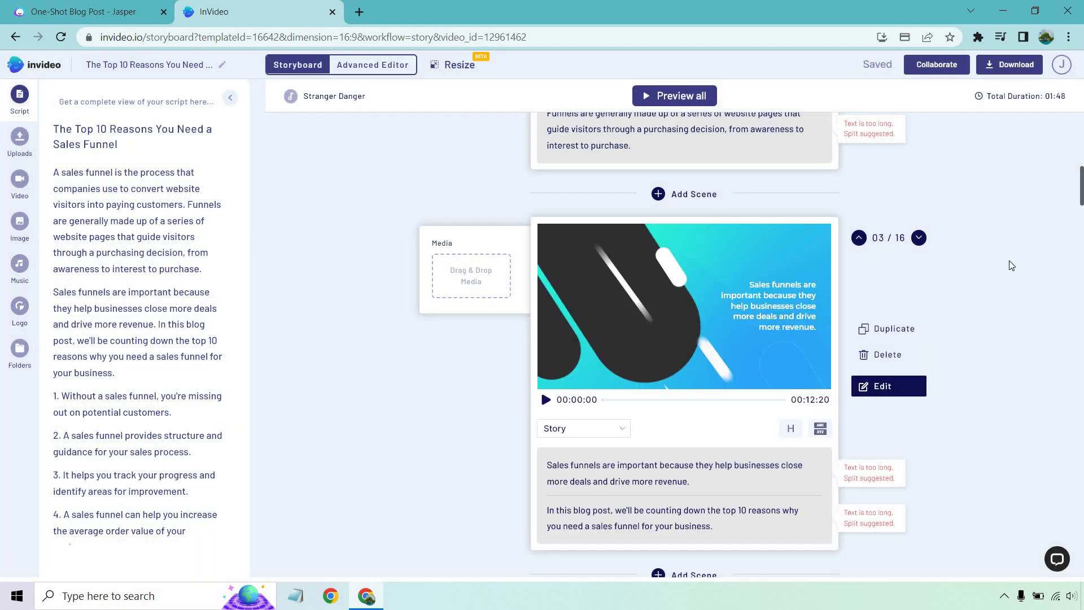
{"action": "scroll", "coordinate": [1011, 264], "scroll_direction": "down", "scroll_amount": 1}
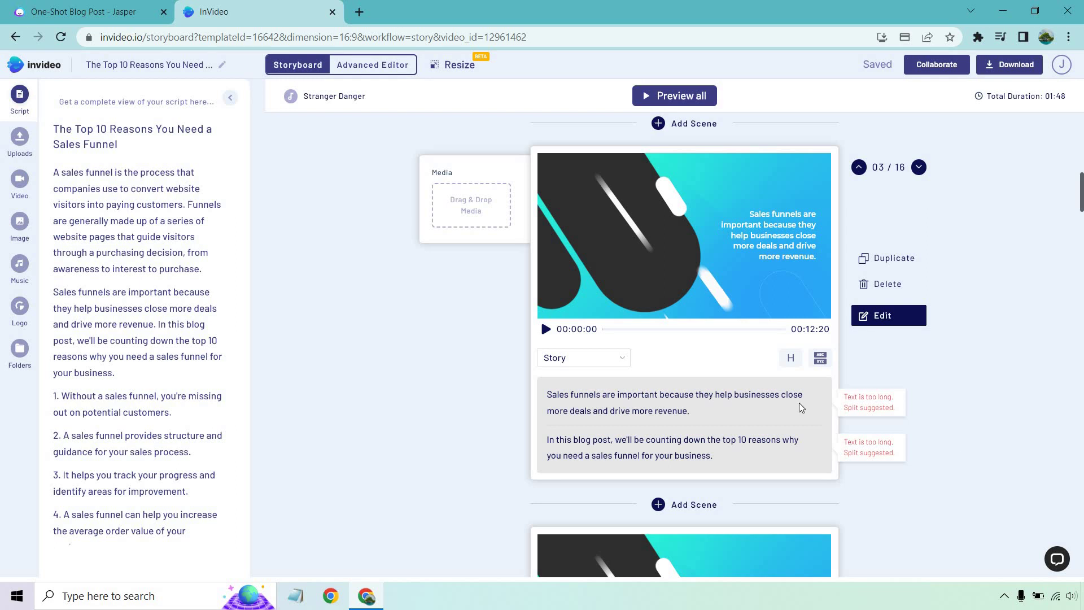
{"action": "scroll", "coordinate": [1031, 269], "scroll_direction": "down", "scroll_amount": 3}
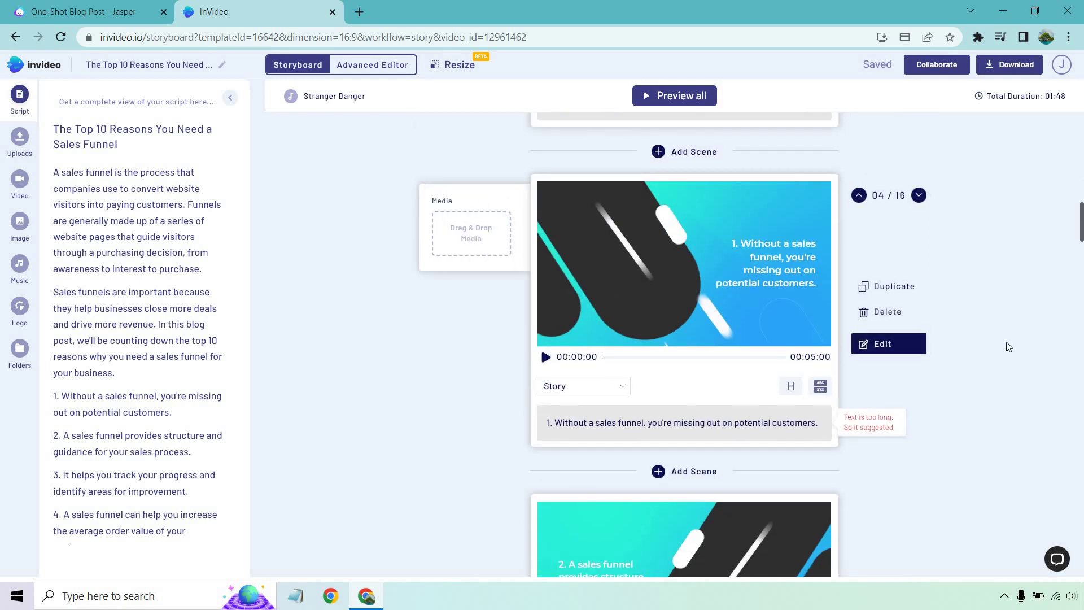
{"action": "scroll", "coordinate": [1009, 346], "scroll_direction": "down", "scroll_amount": 5}
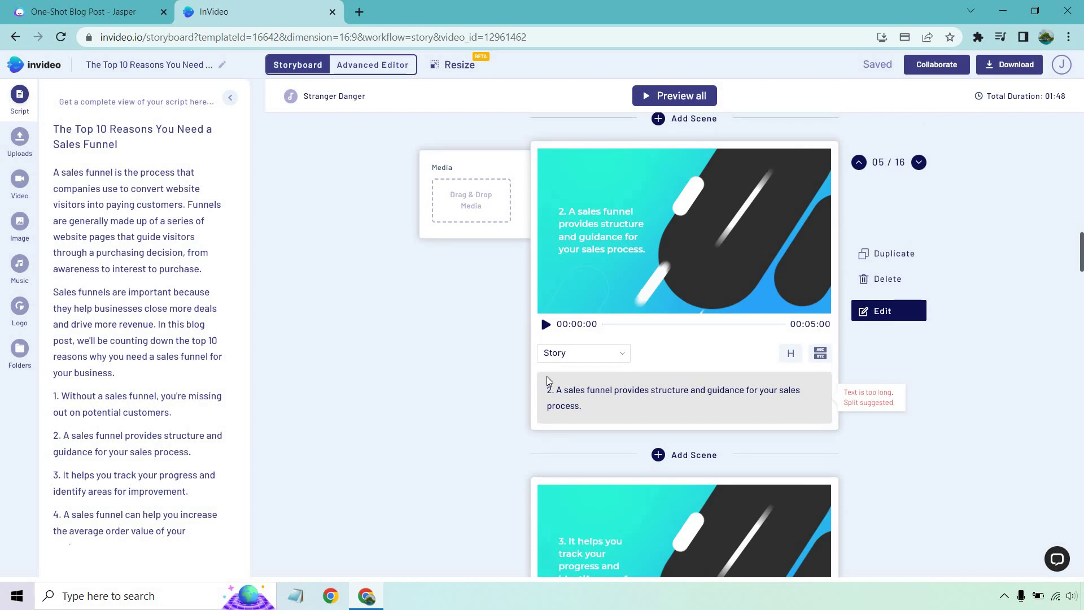
{"action": "scroll", "coordinate": [997, 280], "scroll_direction": "down", "scroll_amount": 5}
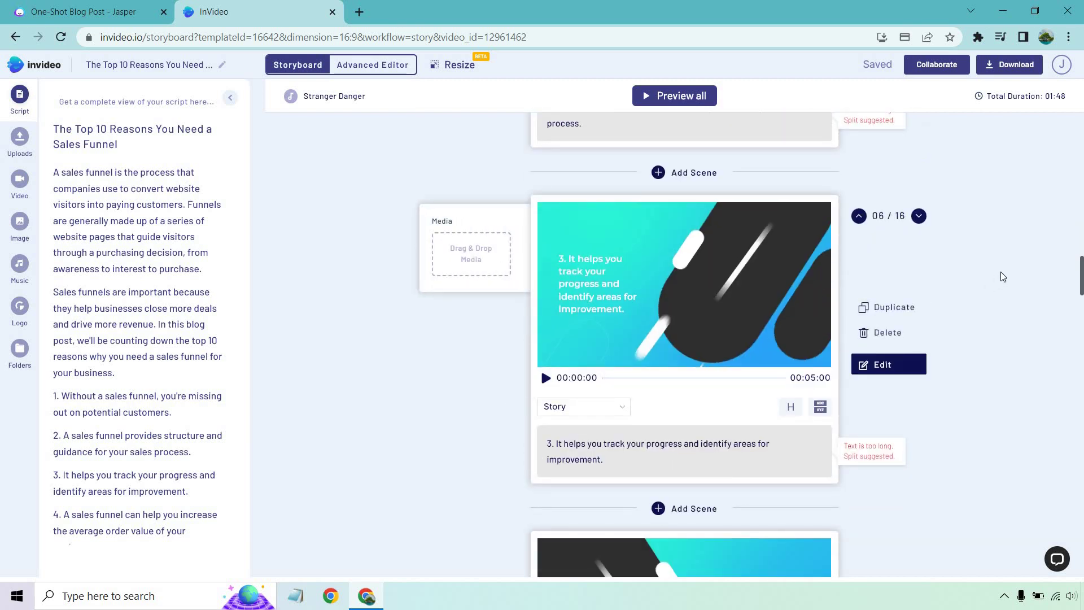
{"action": "scroll", "coordinate": [1001, 273], "scroll_direction": "down", "scroll_amount": 5}
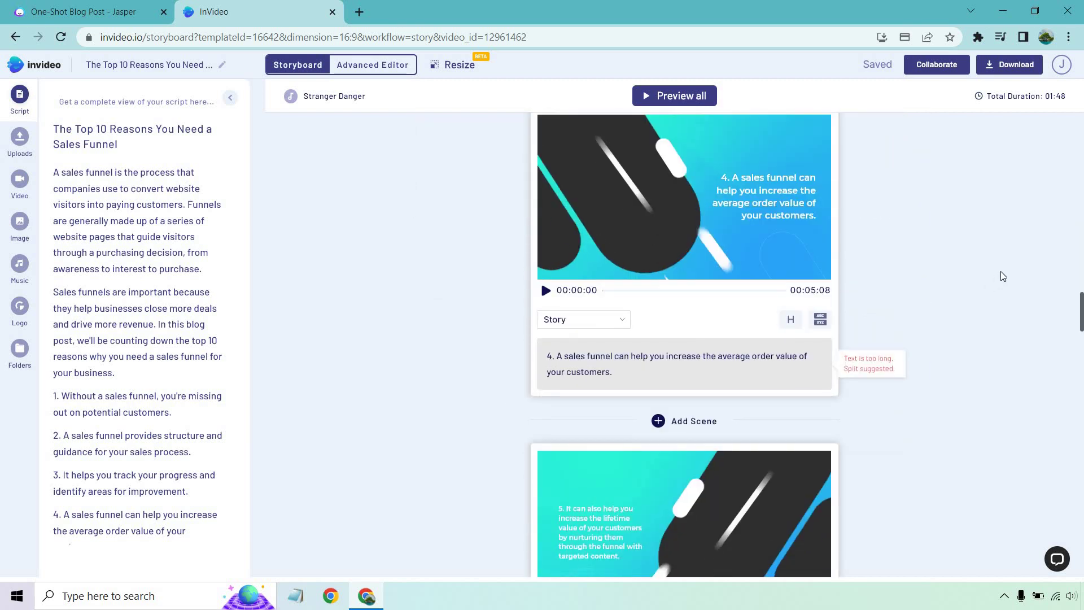
{"action": "scroll", "coordinate": [1001, 271], "scroll_direction": "down", "scroll_amount": 15}
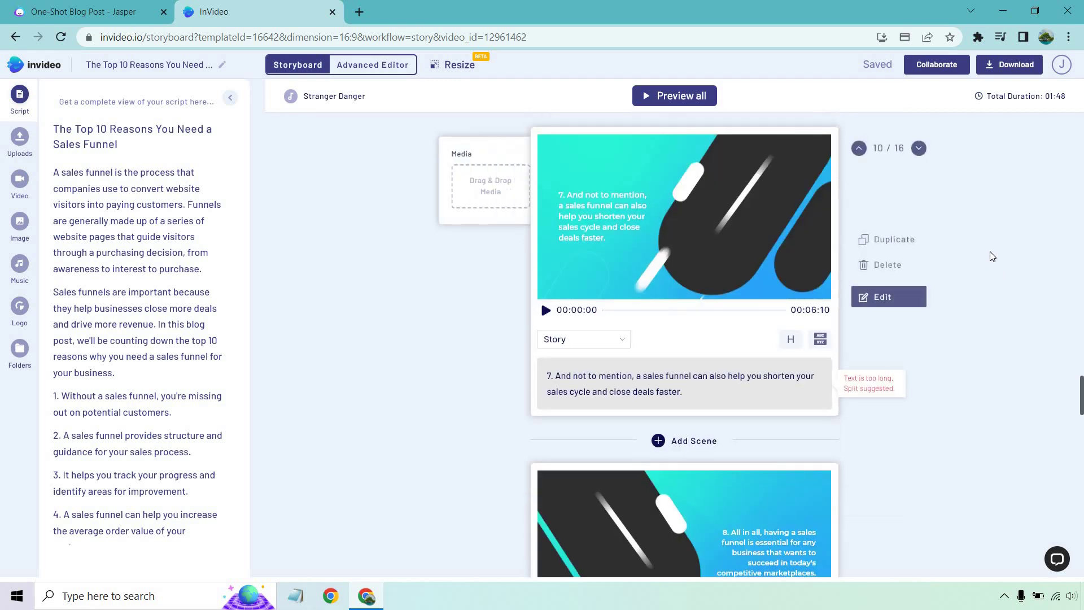
{"action": "scroll", "coordinate": [991, 252], "scroll_direction": "down", "scroll_amount": 15}
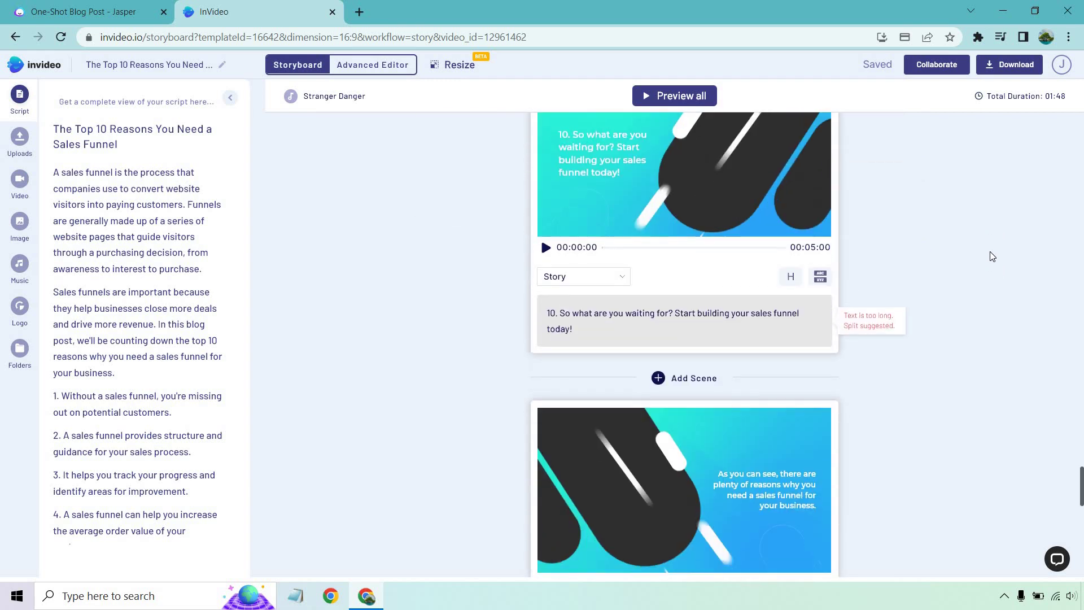
{"action": "scroll", "coordinate": [993, 256], "scroll_direction": "down", "scroll_amount": 5}
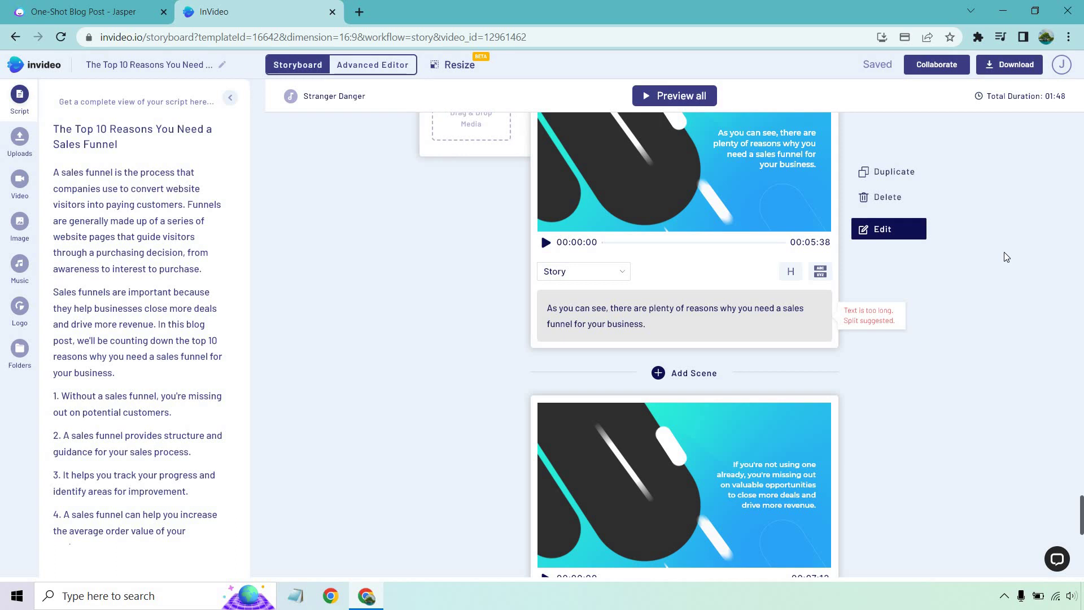
{"action": "scroll", "coordinate": [994, 265], "scroll_direction": "down", "scroll_amount": 5}
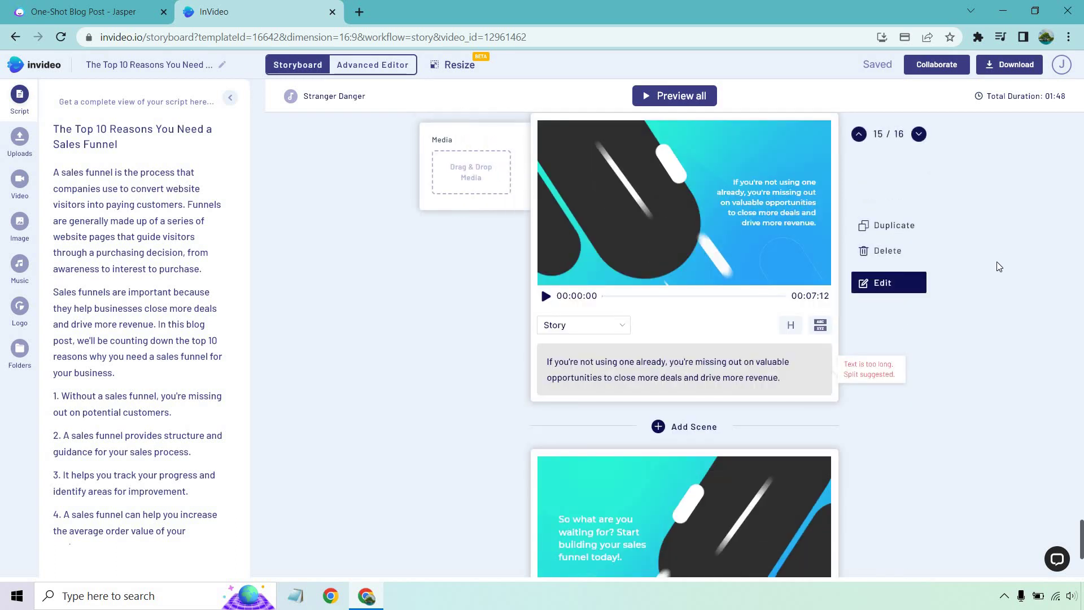
{"action": "scroll", "coordinate": [1011, 297], "scroll_direction": "down", "scroll_amount": 5}
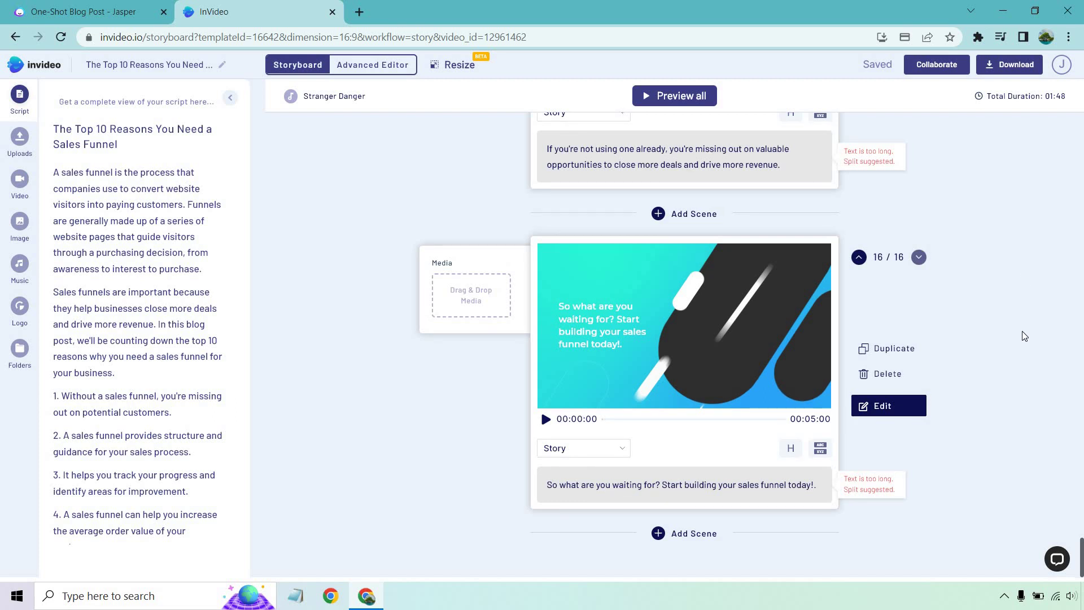
{"action": "scroll", "coordinate": [1022, 331], "scroll_direction": "up", "scroll_amount": 20}
{"action": "scroll", "coordinate": [1025, 336], "scroll_direction": "up", "scroll_amount": 15}
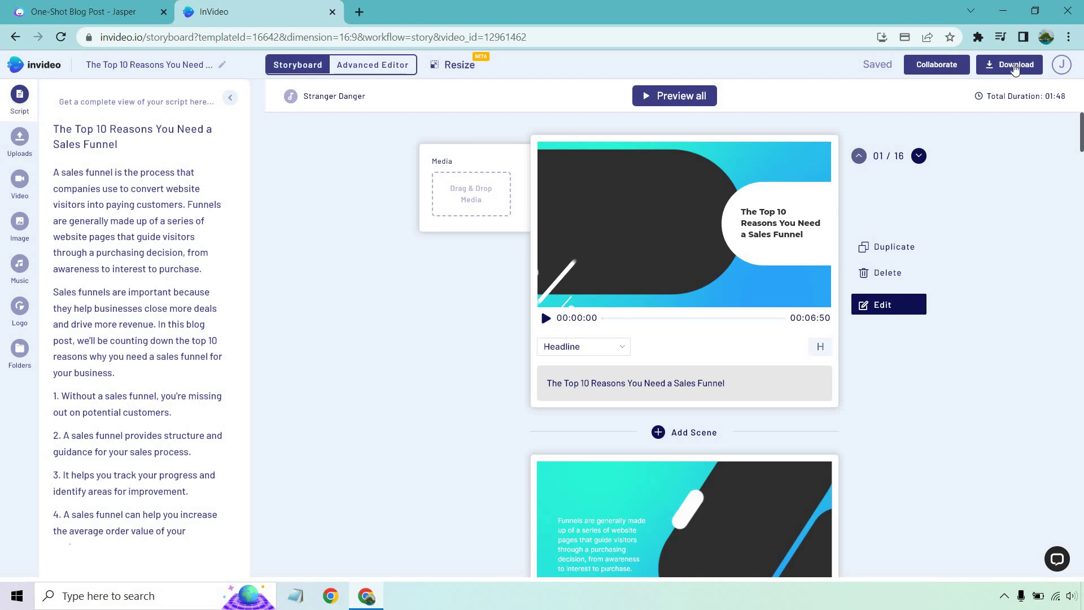
{"action": "left_click", "coordinate": [1015, 67]}
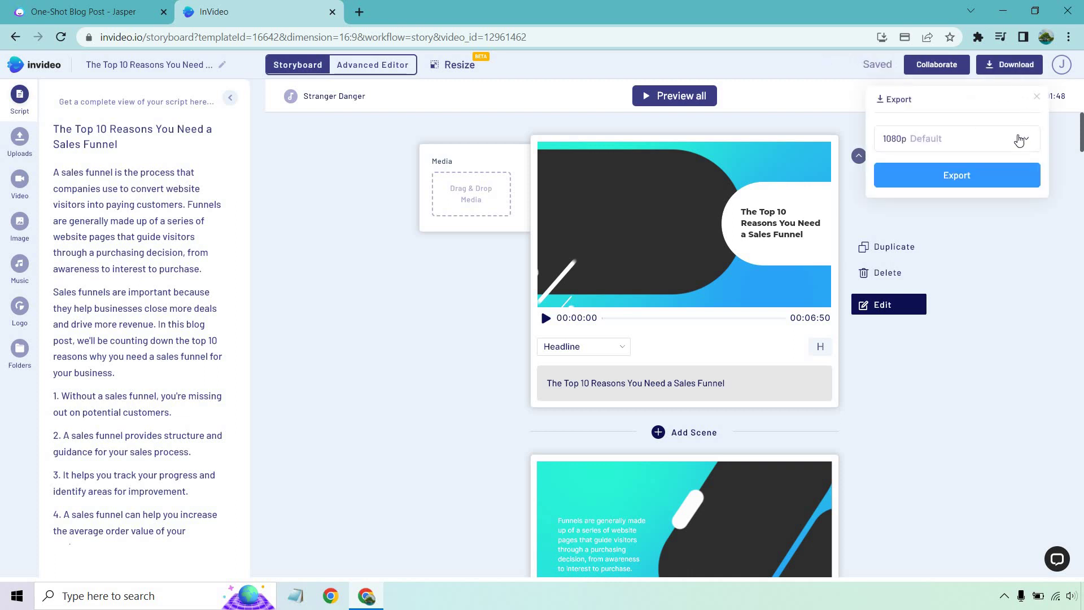
{"action": "left_click", "coordinate": [1019, 139]}
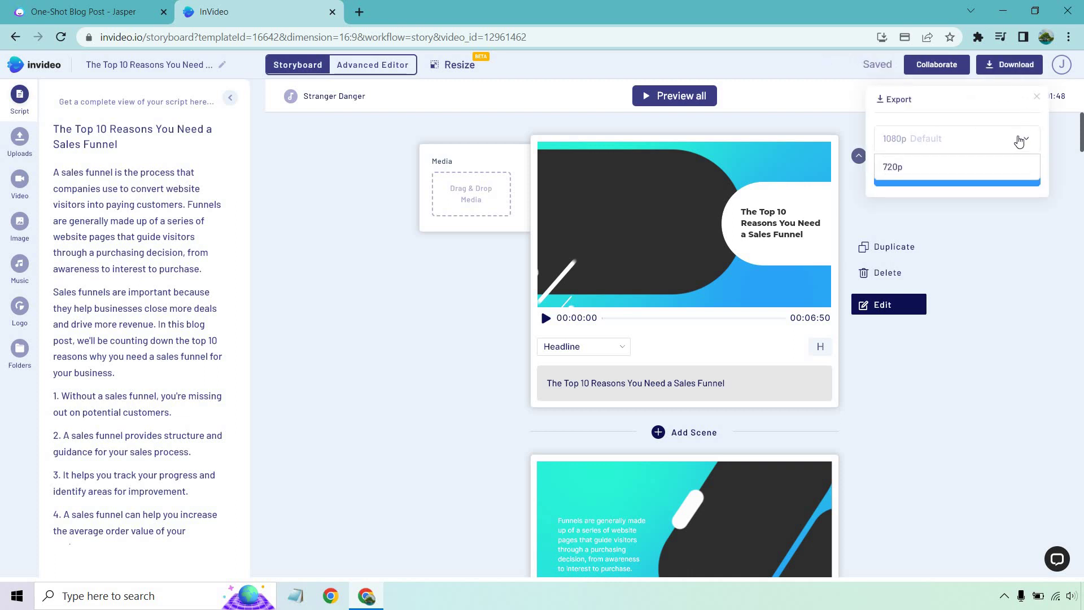
{"action": "left_click", "coordinate": [1019, 140]}
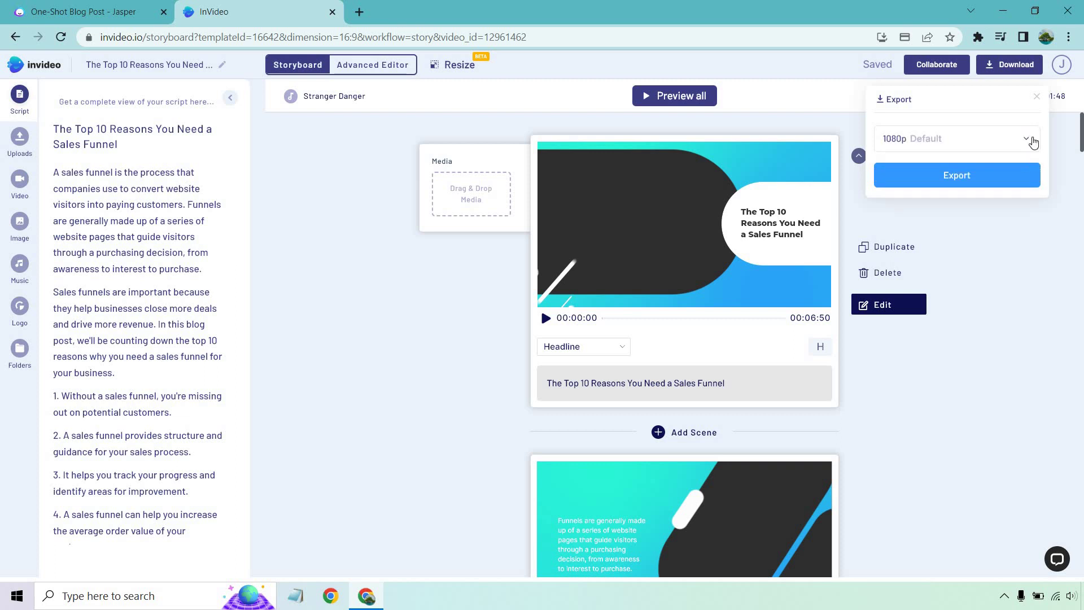
{"action": "left_click", "coordinate": [1037, 100]}
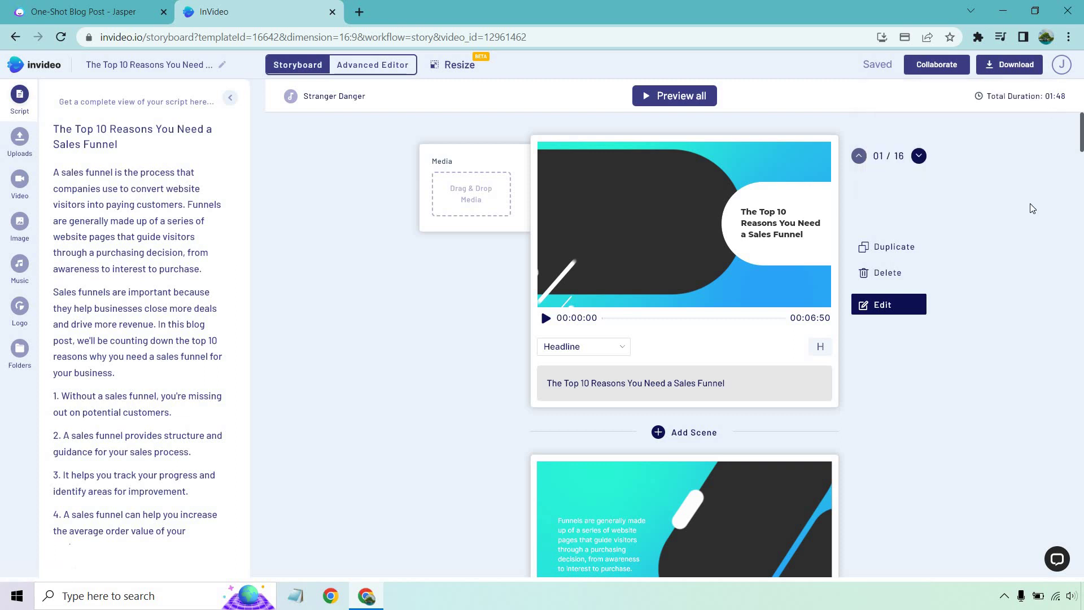